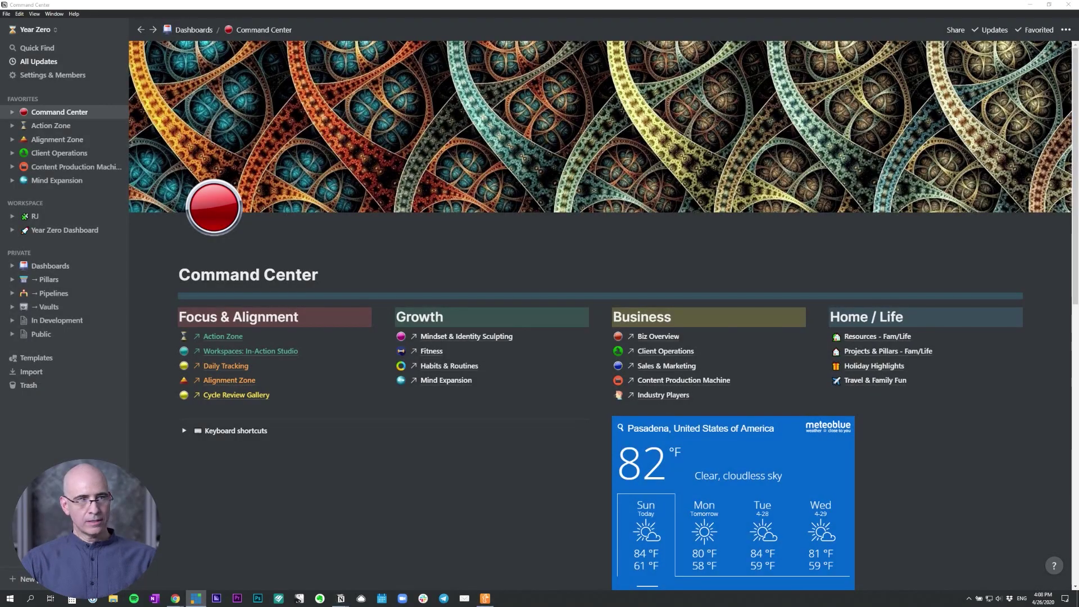
From Action Zone, open the Action Items database and view the first task's Status choices: Active, Waiting, Paused, Next Up, Future.
{"action": "left_click", "coordinate": [222, 337]}
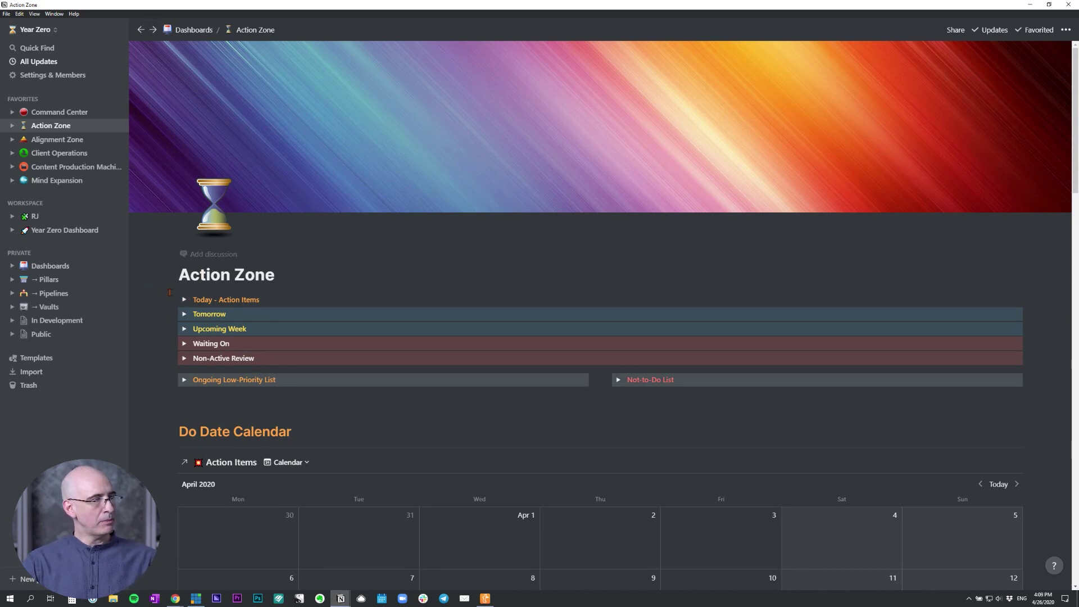
{"action": "left_click", "coordinate": [184, 300]}
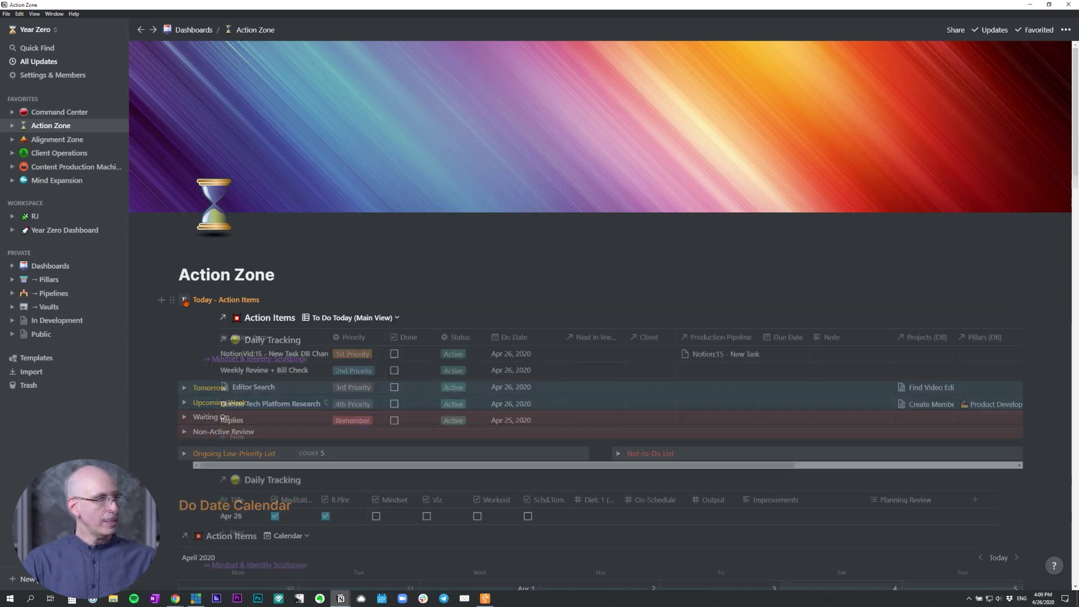
{"action": "scroll", "coordinate": [319, 355], "scroll_direction": "down", "scroll_amount": 1}
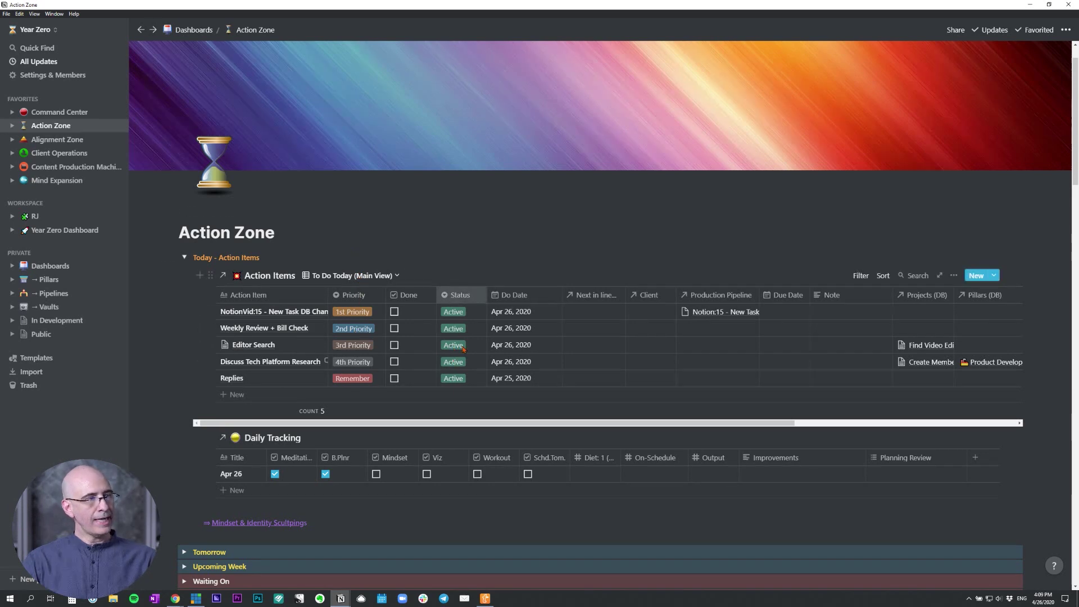
{"action": "left_click", "coordinate": [184, 257]}
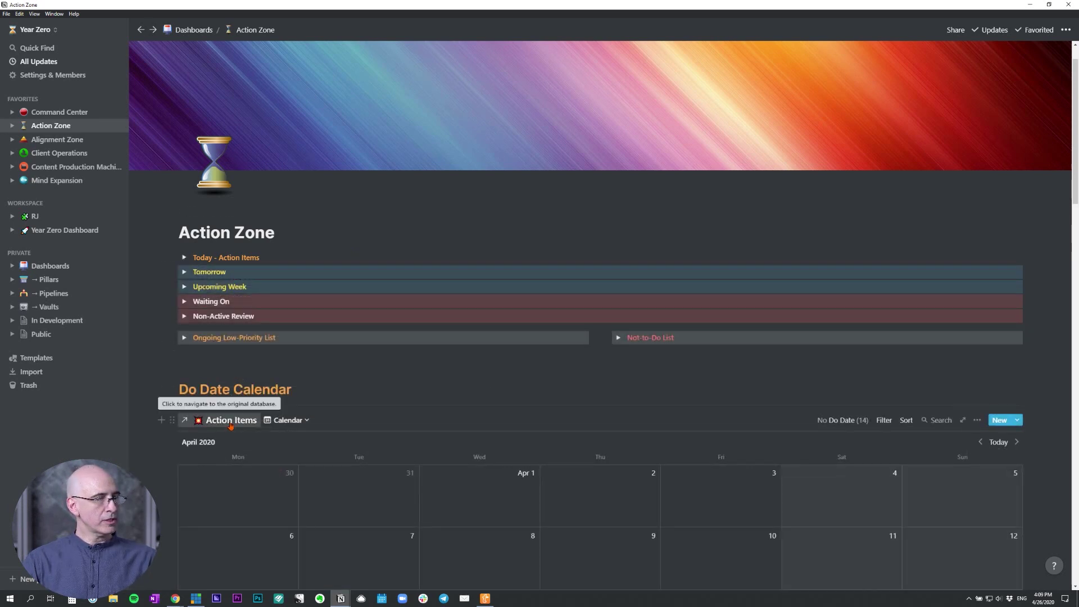
{"action": "left_click", "coordinate": [231, 421]}
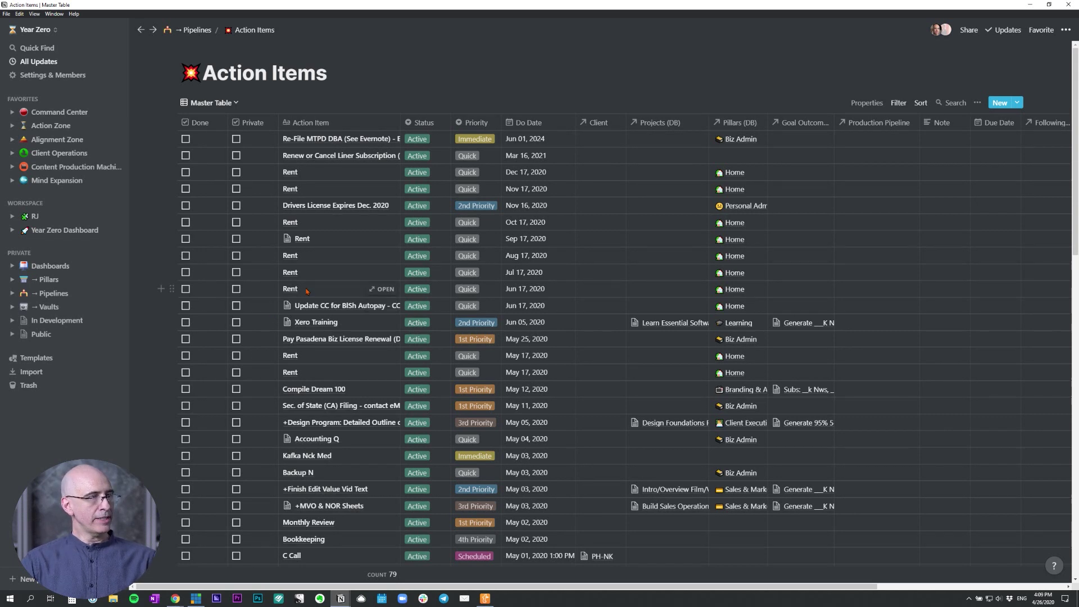
{"action": "left_click", "coordinate": [440, 140]}
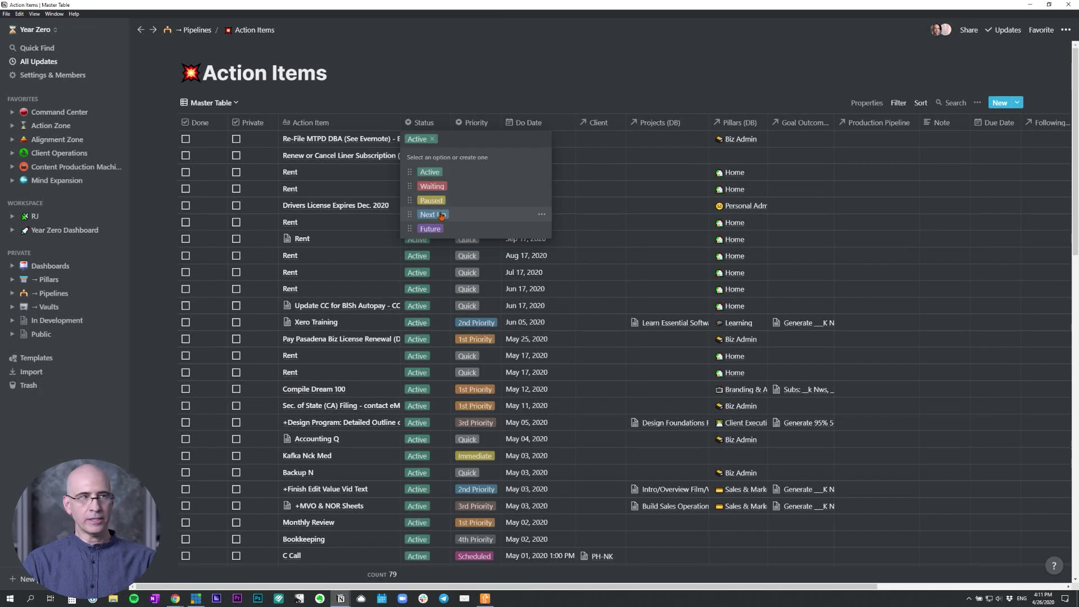
{"action": "left_click", "coordinate": [441, 215]}
{"action": "scroll", "coordinate": [450, 220], "scroll_direction": "down", "scroll_amount": 15}
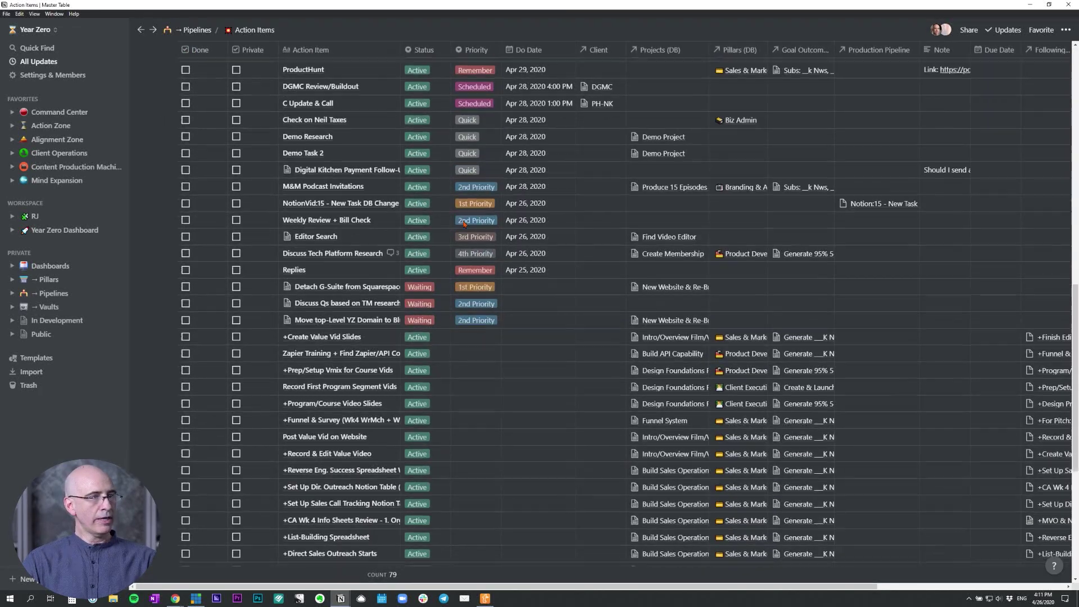
Scroll through the 79-task Master Table, including its Future, Next Up and Paused tasks, then return to the top.
{"action": "scroll", "coordinate": [427, 264], "scroll_direction": "up", "scroll_amount": 1}
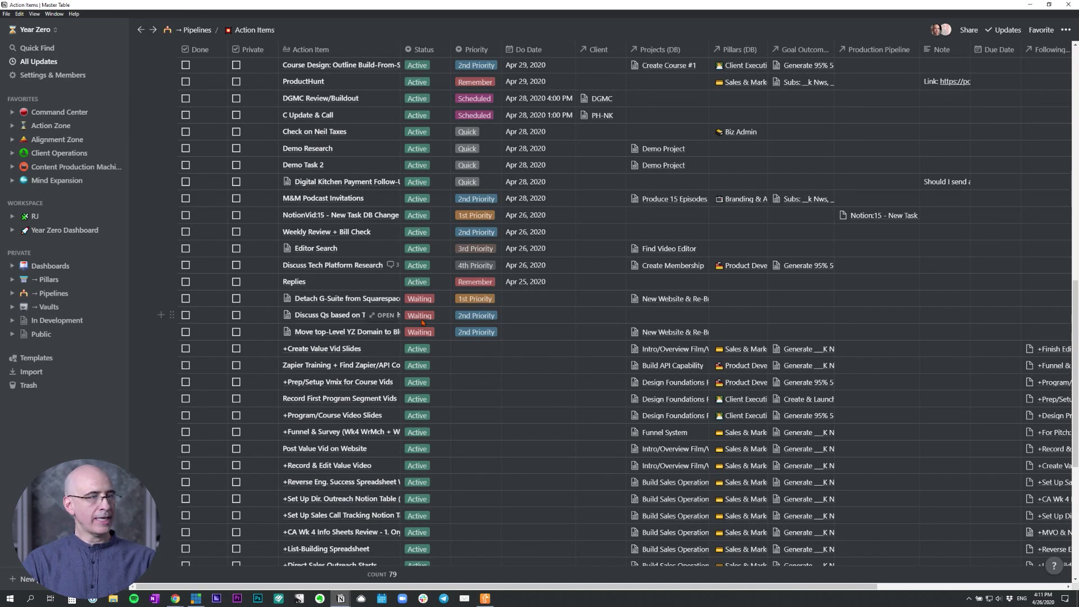
{"action": "scroll", "coordinate": [423, 321], "scroll_direction": "down", "scroll_amount": 6}
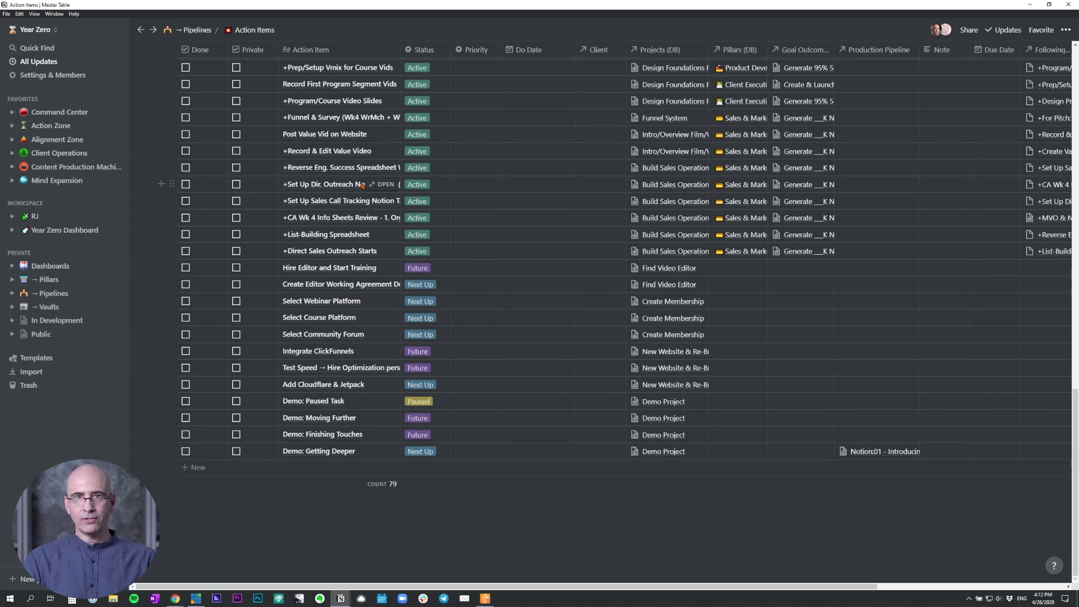
{"action": "scroll", "coordinate": [431, 194], "scroll_direction": "up", "scroll_amount": 3}
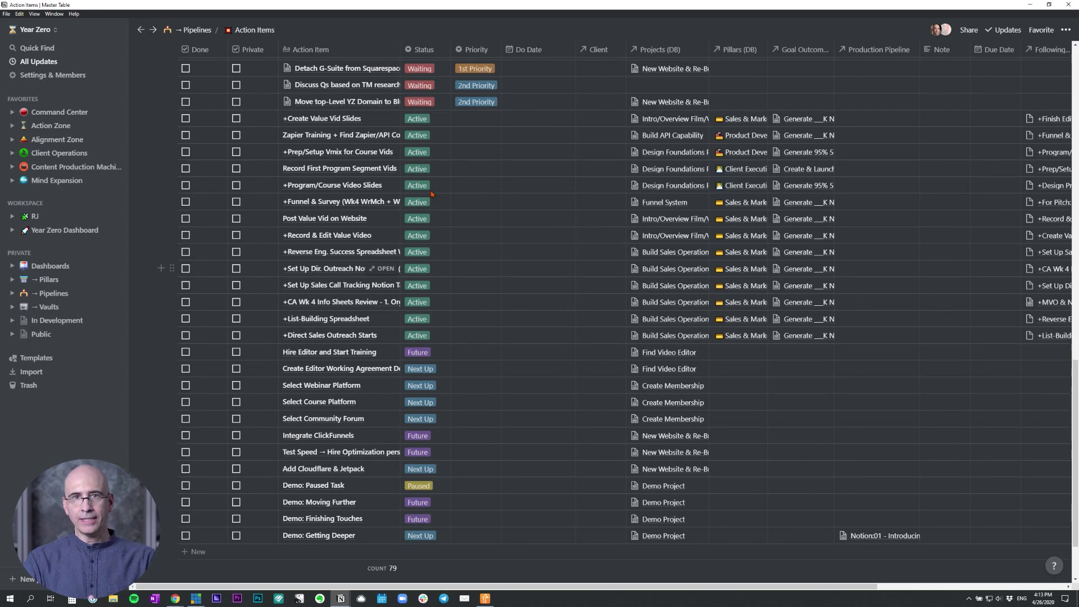
Inspect the Master Table's filter rules, toggling the Private value off and back on.
{"action": "scroll", "coordinate": [431, 194], "scroll_direction": "up", "scroll_amount": 20}
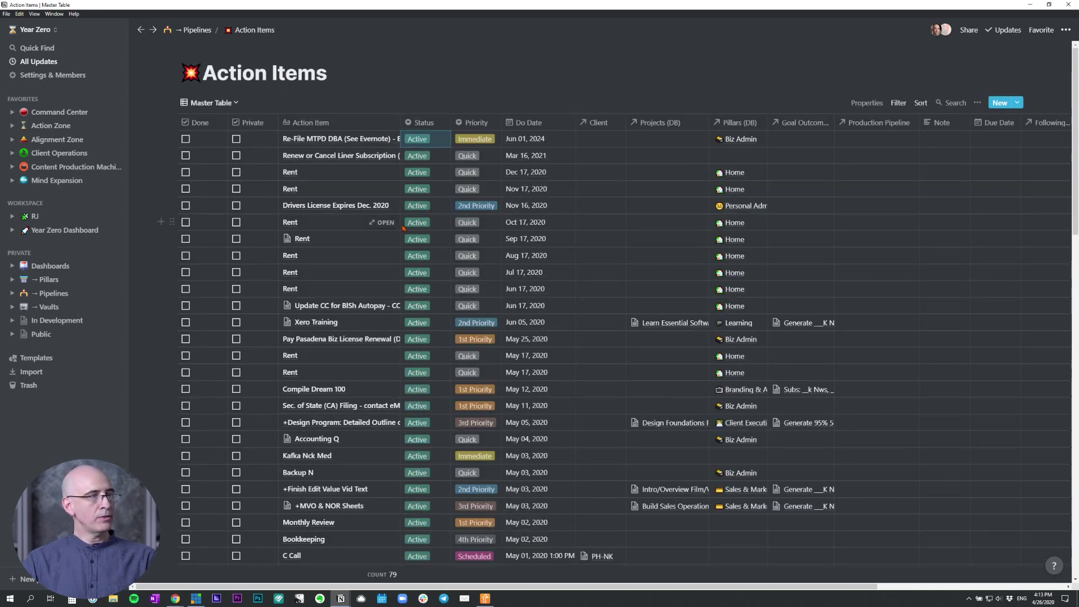
{"action": "left_click", "coordinate": [867, 103]}
{"action": "left_click", "coordinate": [898, 103]}
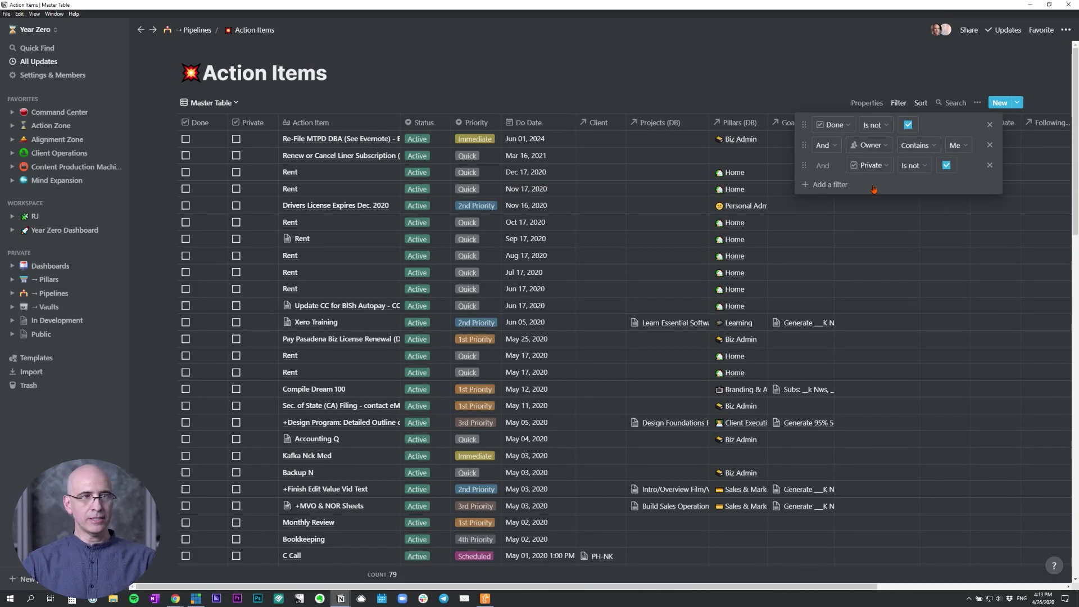
{"action": "left_click", "coordinate": [947, 165]}
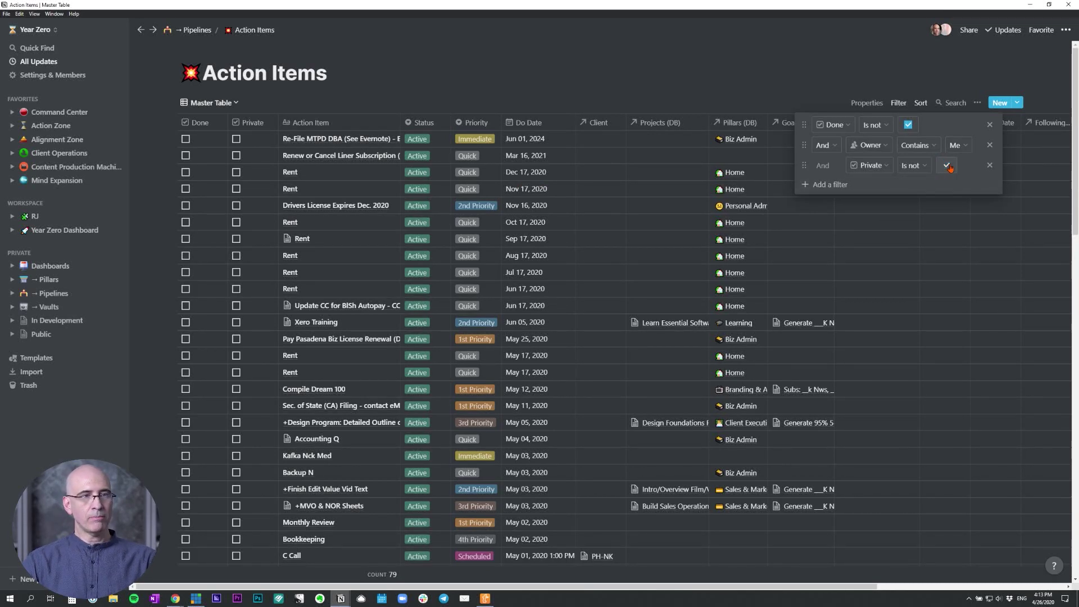
{"action": "left_click", "coordinate": [948, 165]}
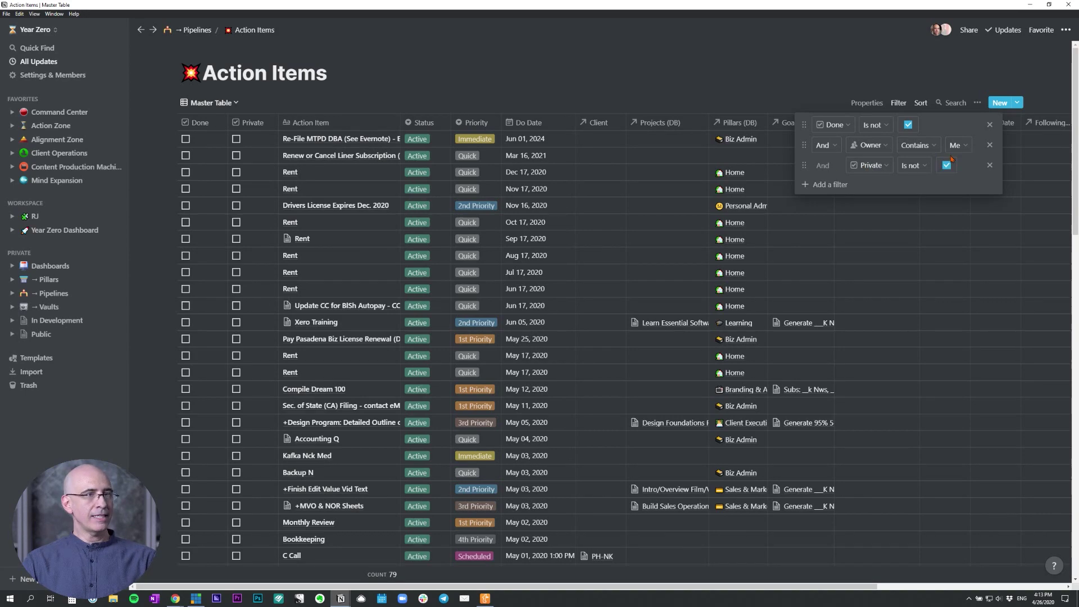
{"action": "left_click", "coordinate": [584, 180]}
Return to the Action Zone dashboard.
{"action": "scroll", "coordinate": [586, 181], "scroll_direction": "down", "scroll_amount": 8}
{"action": "scroll", "coordinate": [586, 181], "scroll_direction": "down", "scroll_amount": 10}
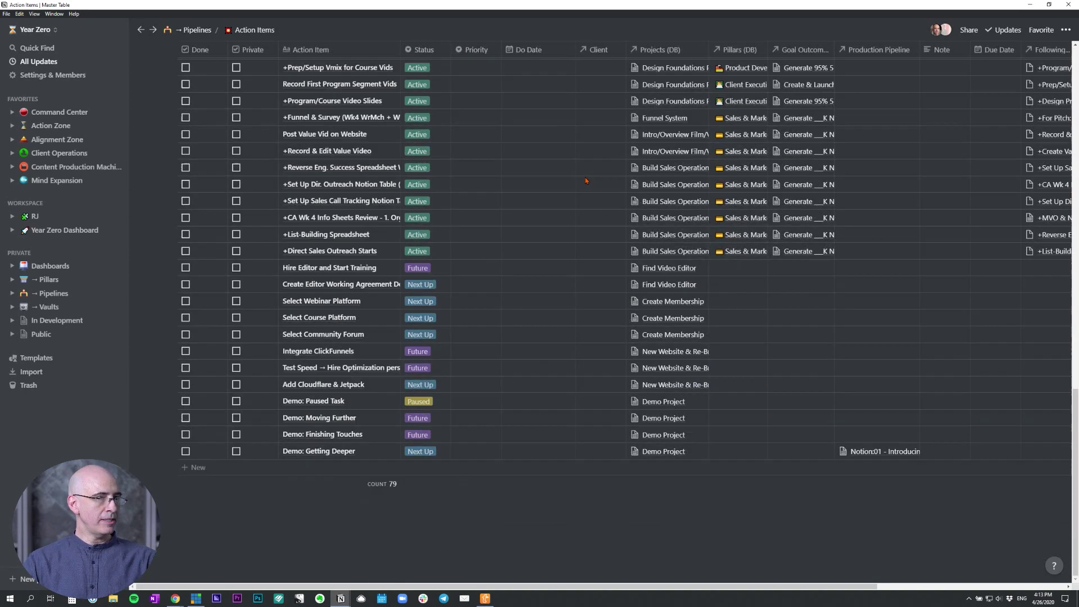
{"action": "scroll", "coordinate": [586, 181], "scroll_direction": "up", "scroll_amount": 18}
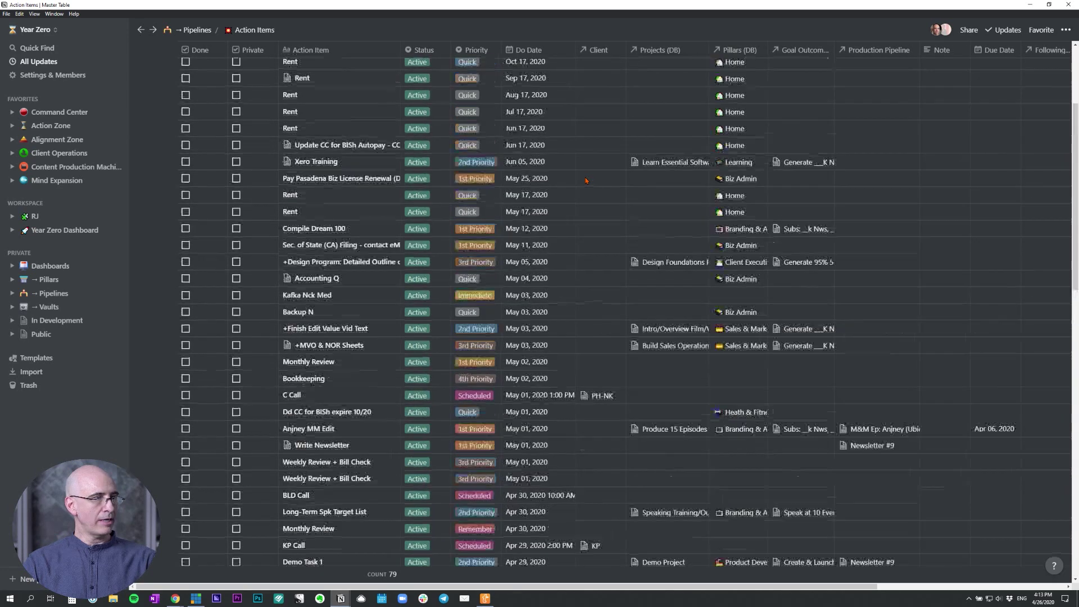
{"action": "left_click", "coordinate": [59, 125]}
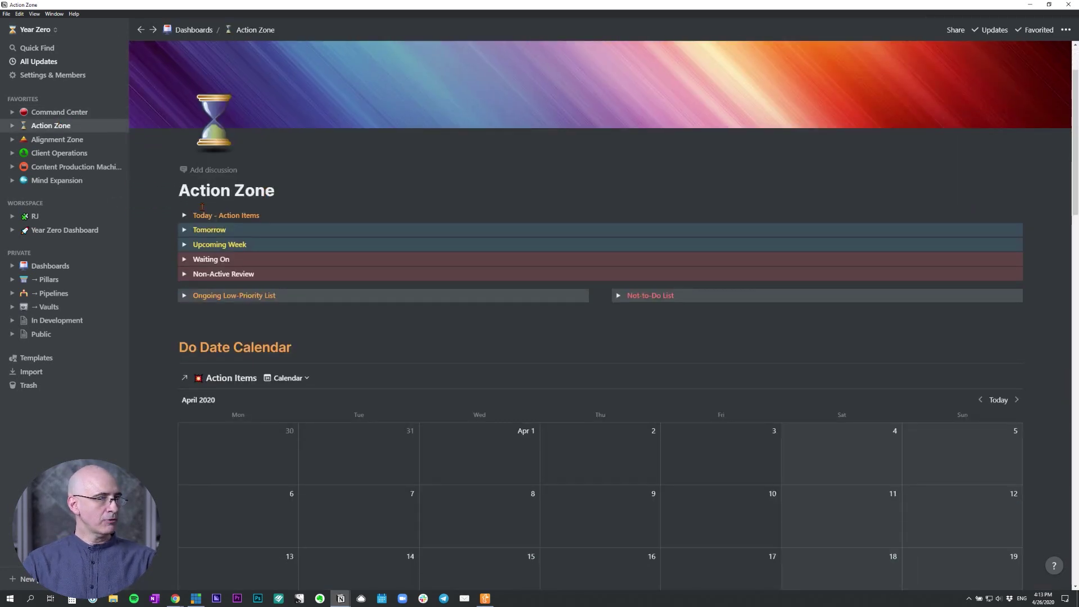
Expand Today - Action Items and inspect its Status filter value options.
{"action": "left_click", "coordinate": [184, 216]}
{"action": "scroll", "coordinate": [184, 219], "scroll_direction": "down", "scroll_amount": 2}
{"action": "scroll", "coordinate": [185, 218], "scroll_direction": "up", "scroll_amount": 1}
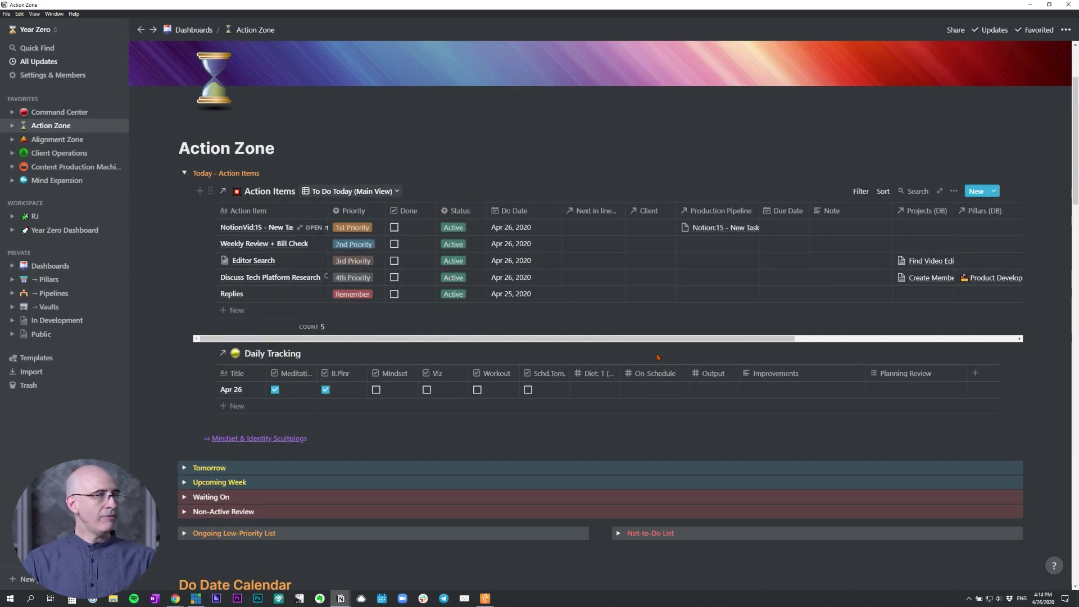
{"action": "left_click", "coordinate": [860, 191]}
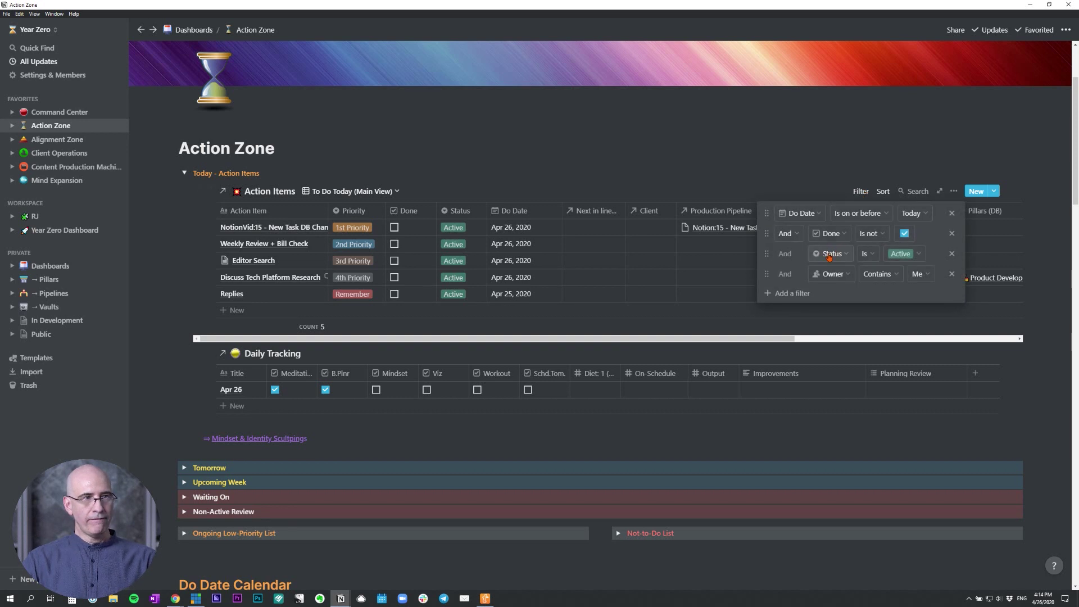
{"action": "left_click", "coordinate": [919, 254]}
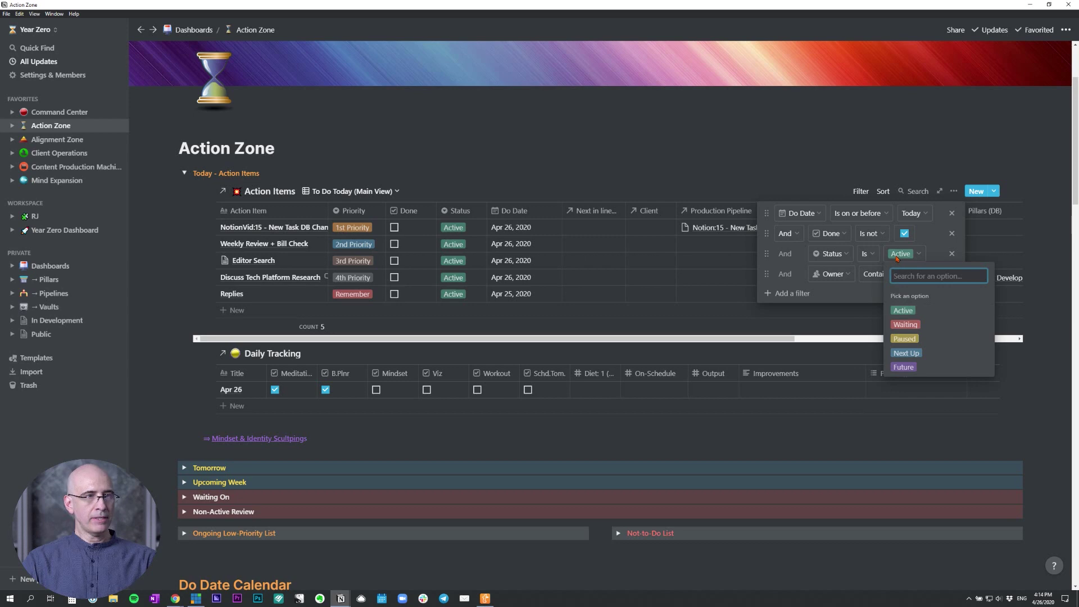
{"action": "key", "text": "Escape"}
{"action": "left_click", "coordinate": [711, 165]}
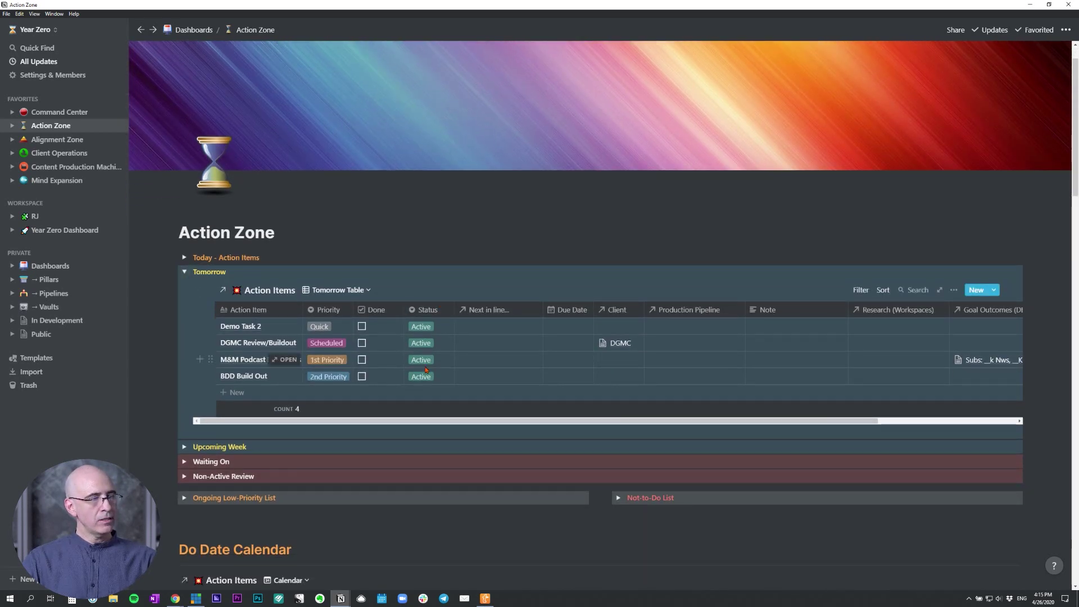
Collapse Tomorrow, expand and collapse Upcoming Week, then reopen Today - Action Items.
{"action": "left_click", "coordinate": [184, 271]}
{"action": "left_click", "coordinate": [186, 287]}
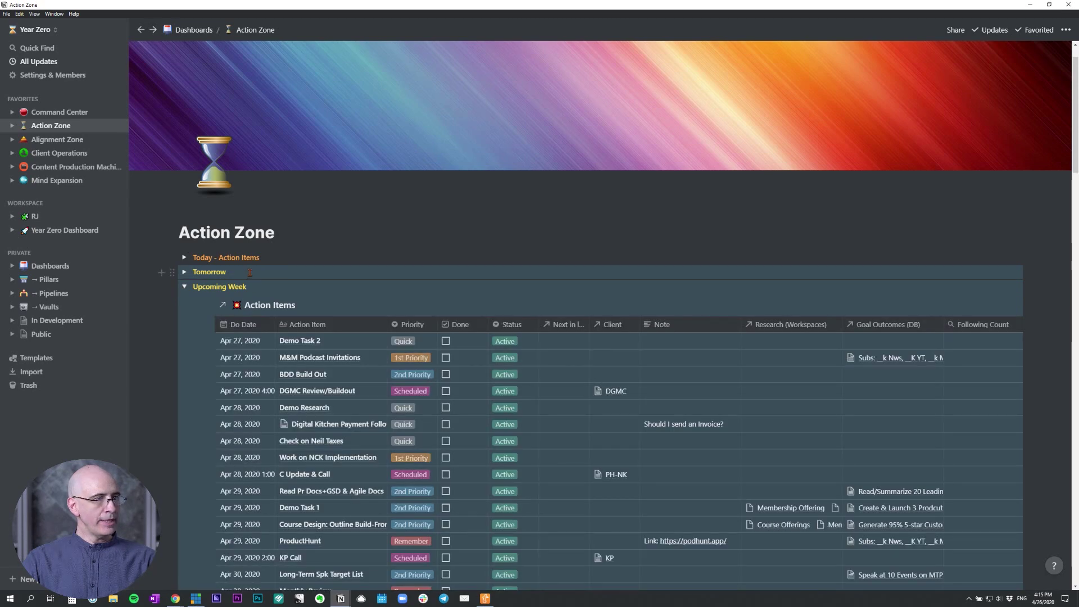
{"action": "scroll", "coordinate": [190, 290], "scroll_direction": "down", "scroll_amount": 2}
{"action": "left_click", "coordinate": [185, 203]}
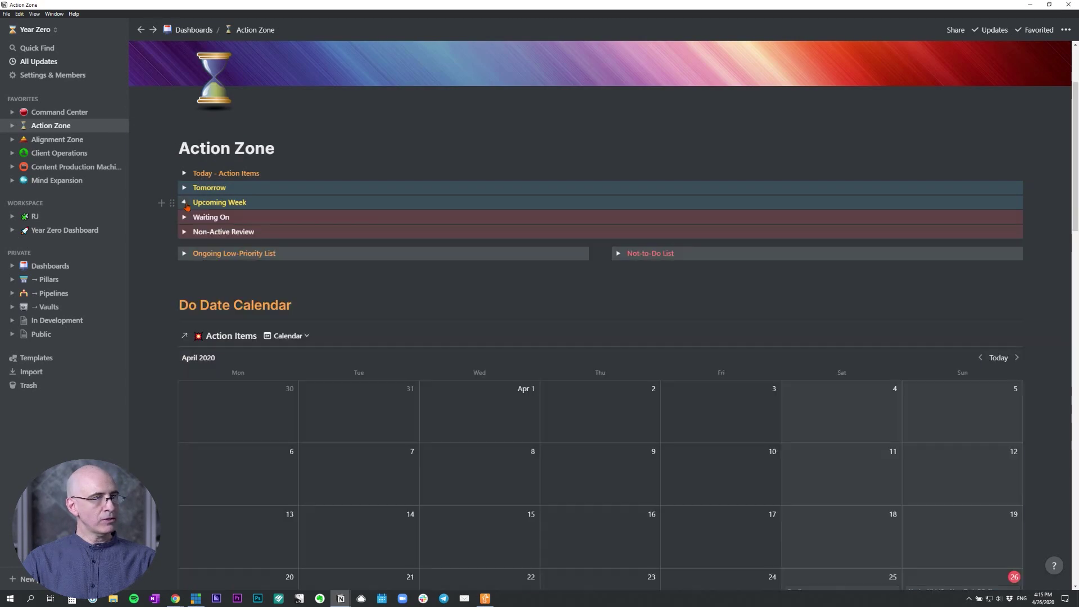
{"action": "left_click", "coordinate": [184, 173]}
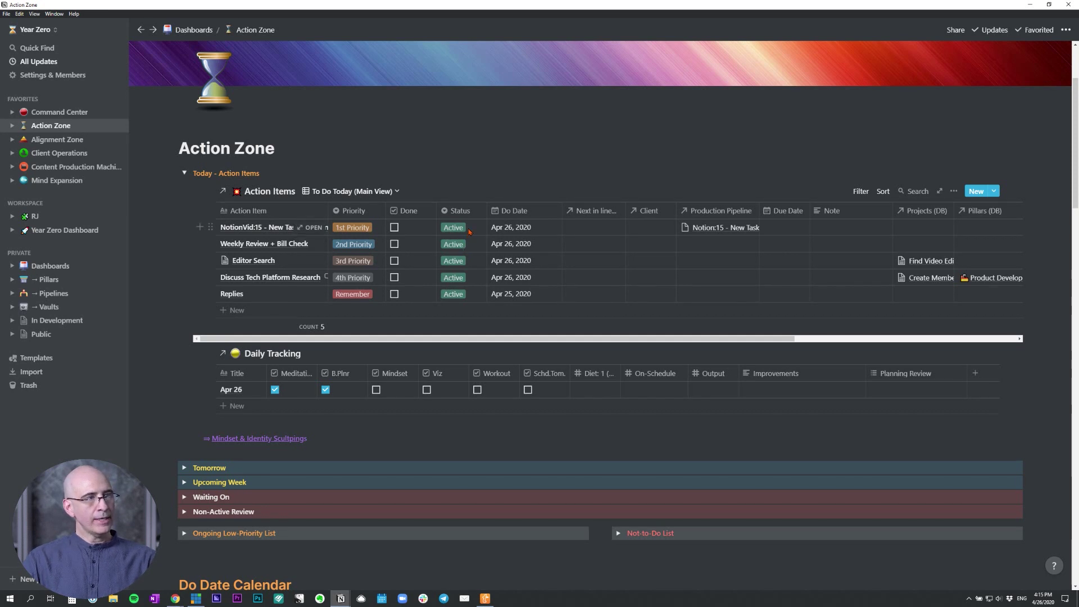
Set Weekly Review + Bill Check to Waiting and expand the Waiting On section.
{"action": "left_click", "coordinate": [469, 246]}
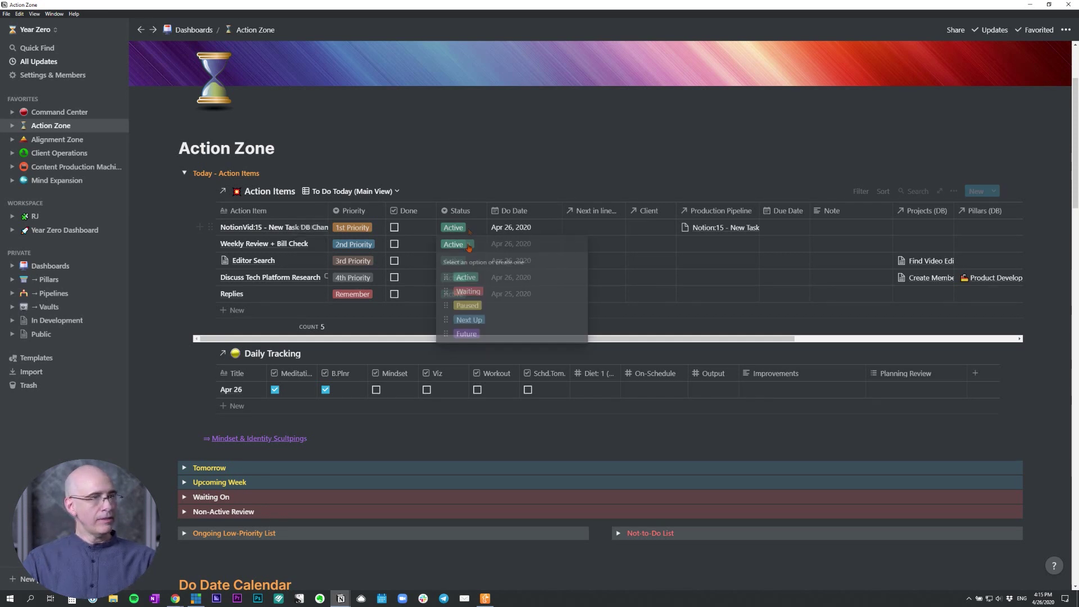
{"action": "left_click", "coordinate": [471, 292]}
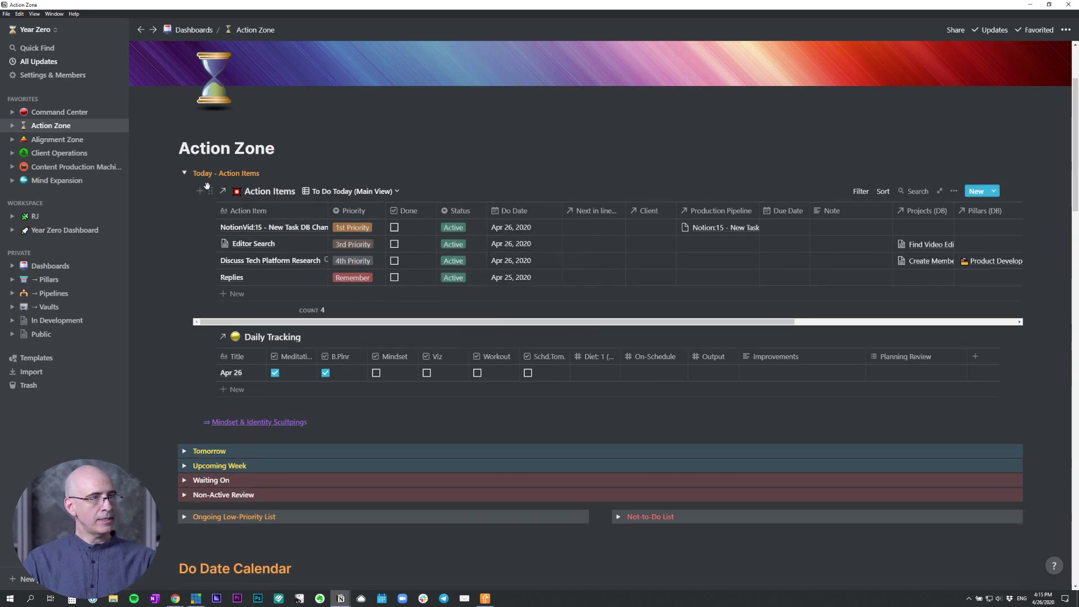
{"action": "left_click", "coordinate": [185, 175]}
{"action": "left_click", "coordinate": [184, 217]}
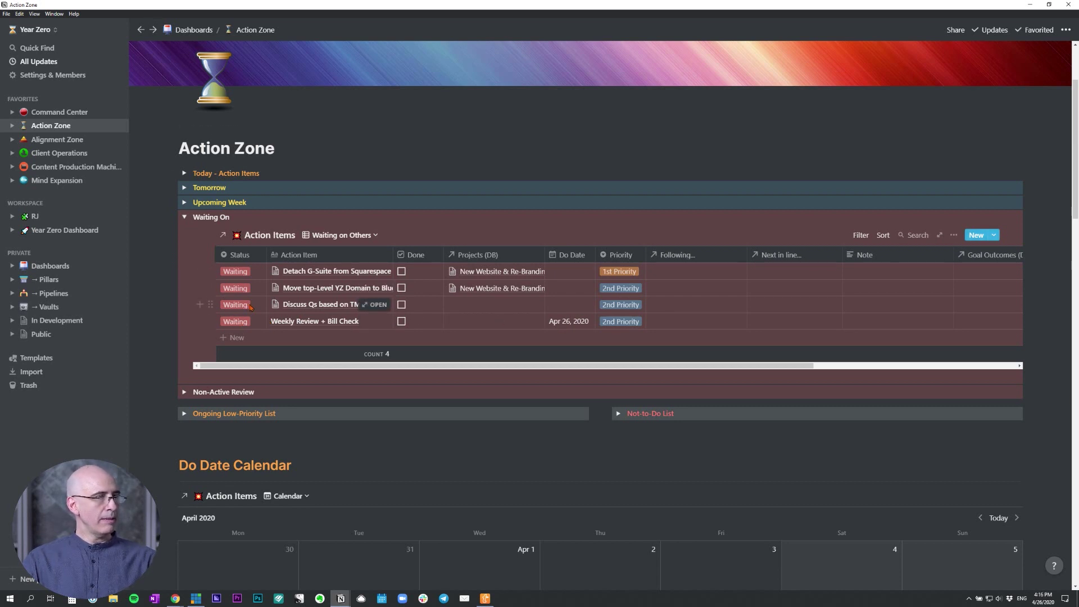
Set Weekly Review + Bill Check back to Active and refresh the Waiting On section.
{"action": "left_click", "coordinate": [239, 321]}
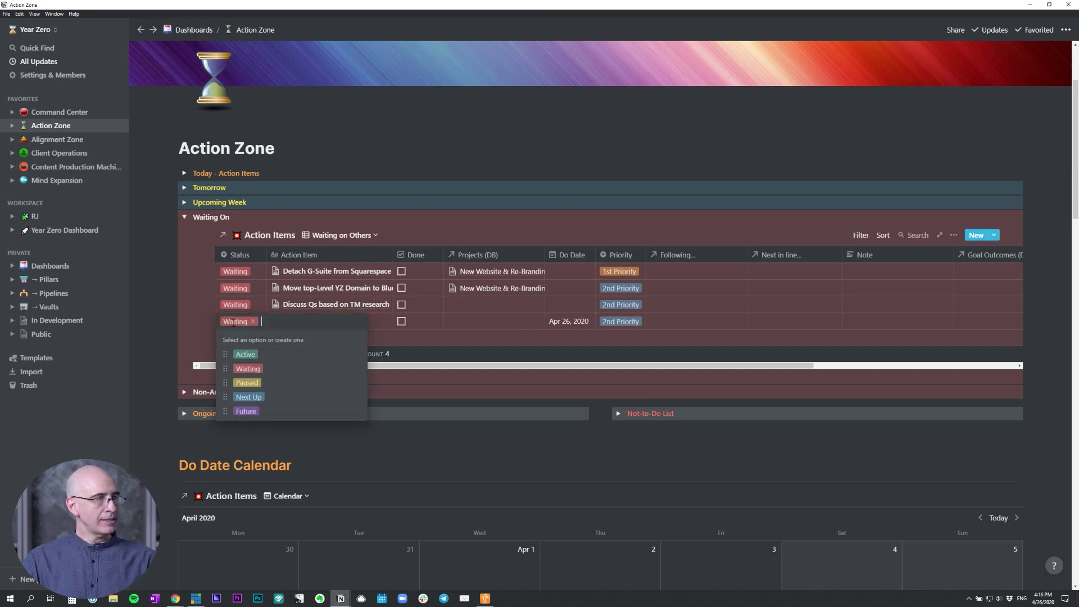
{"action": "left_click", "coordinate": [254, 354]}
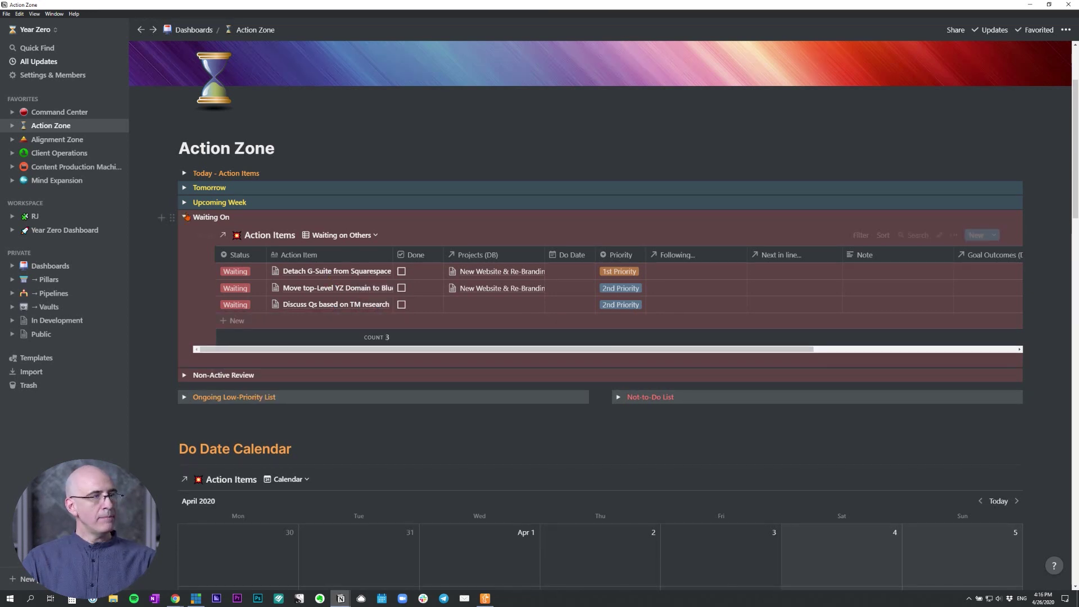
{"action": "left_click", "coordinate": [184, 218]}
{"action": "left_click", "coordinate": [184, 218]}
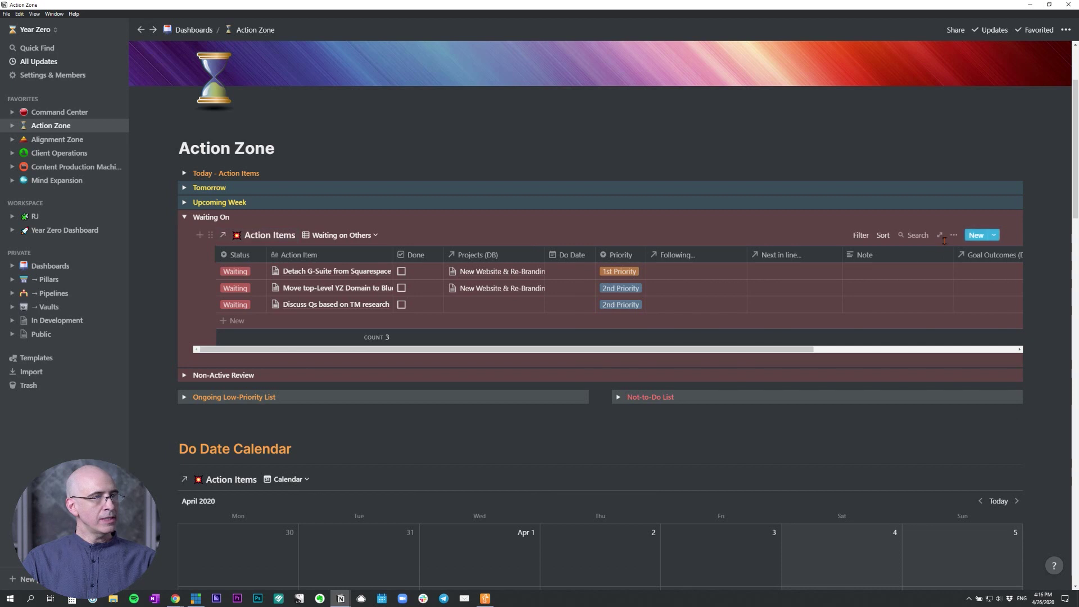
Check the Waiting on Others filter rules, then list this table's saved views.
{"action": "left_click", "coordinate": [859, 236]}
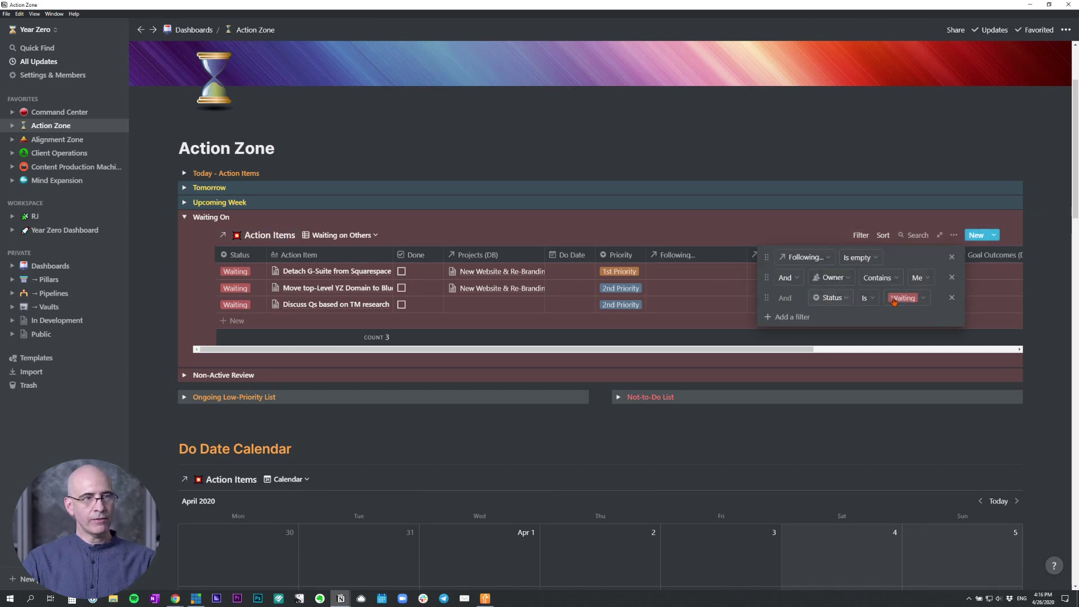
{"action": "left_click", "coordinate": [702, 226]}
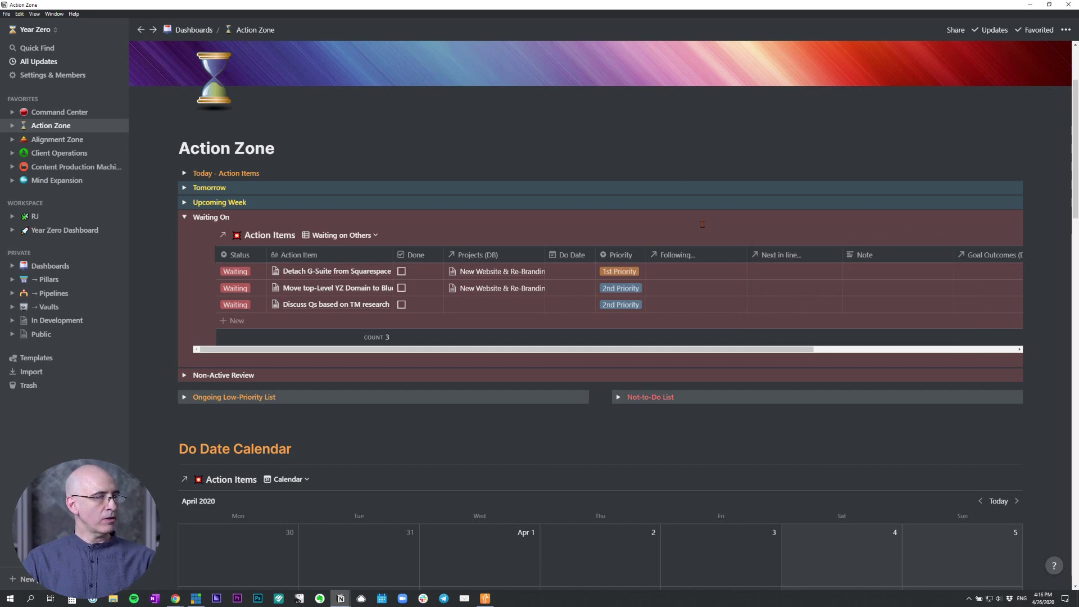
{"action": "left_click", "coordinate": [258, 272]}
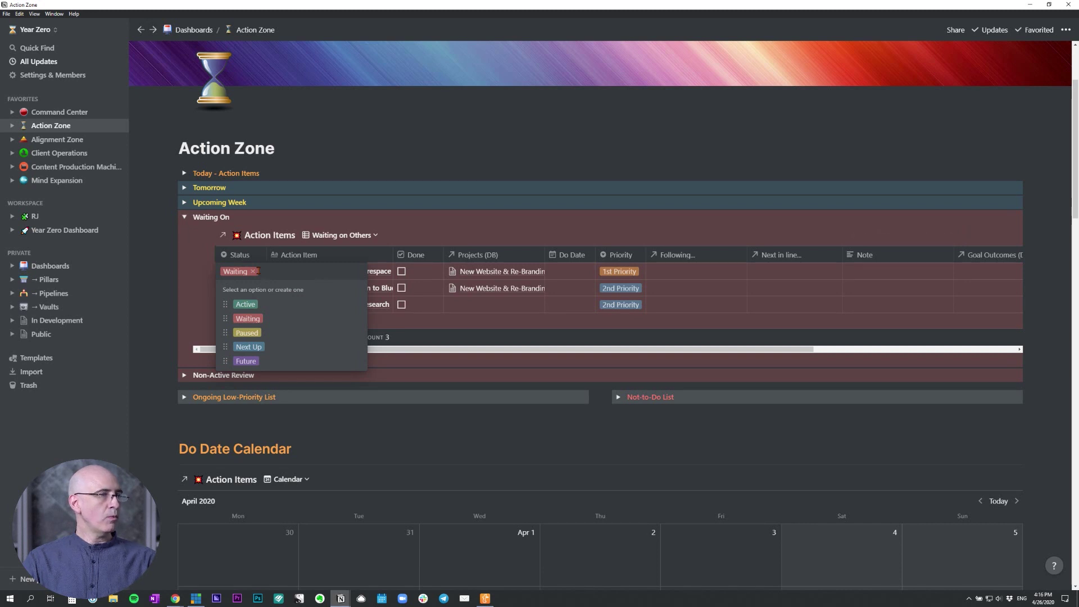
{"action": "left_click", "coordinate": [342, 235]}
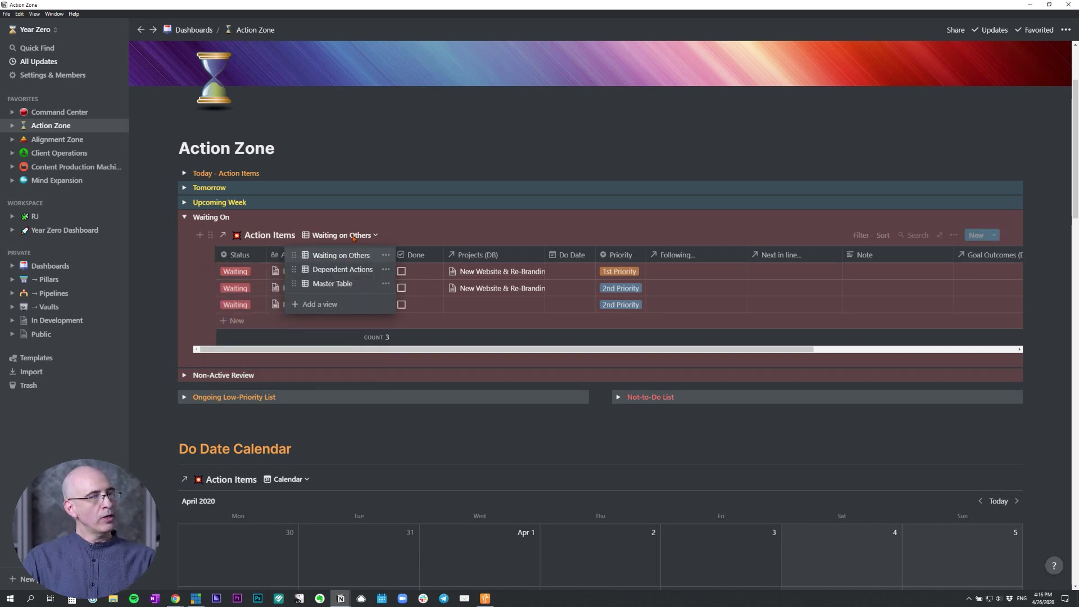
Switch to the Dependent Actions view and check its filter rules for Active tasks with Following links.
{"action": "left_click", "coordinate": [343, 277]}
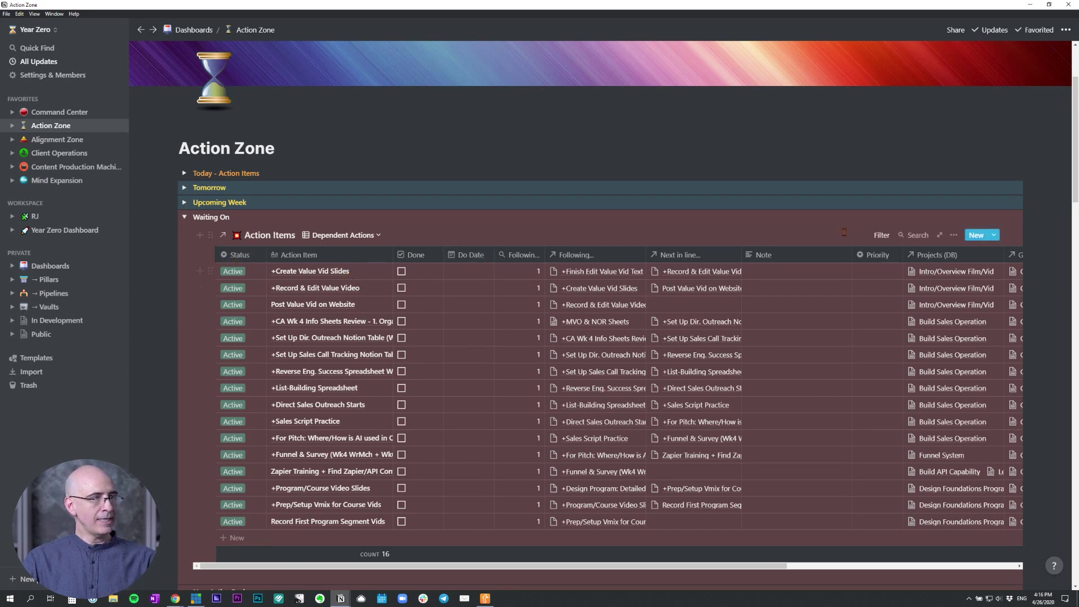
{"action": "left_click", "coordinate": [881, 235]}
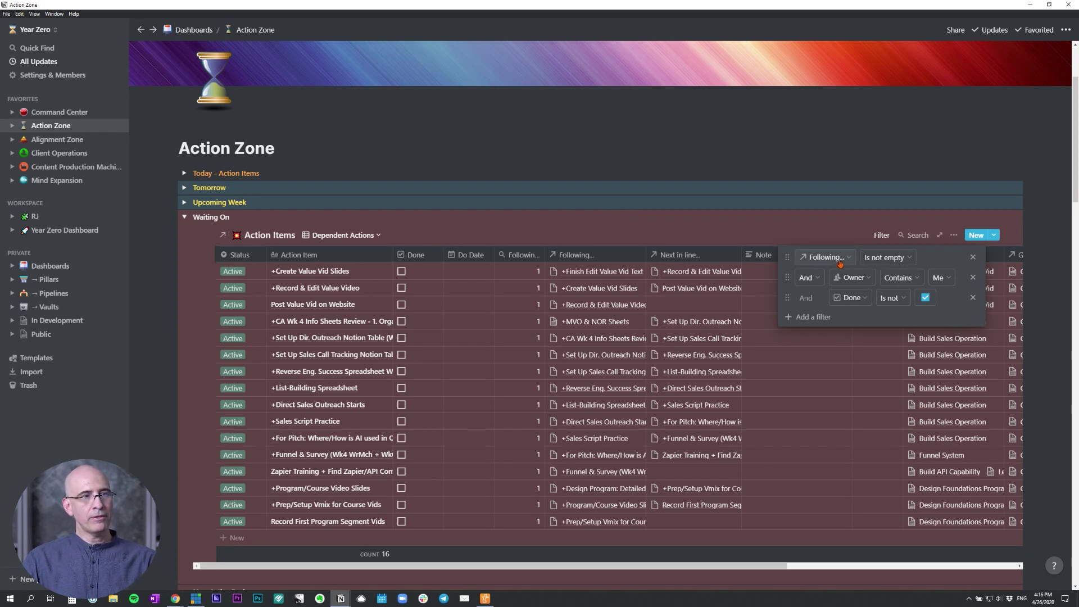
{"action": "left_click", "coordinate": [586, 256]}
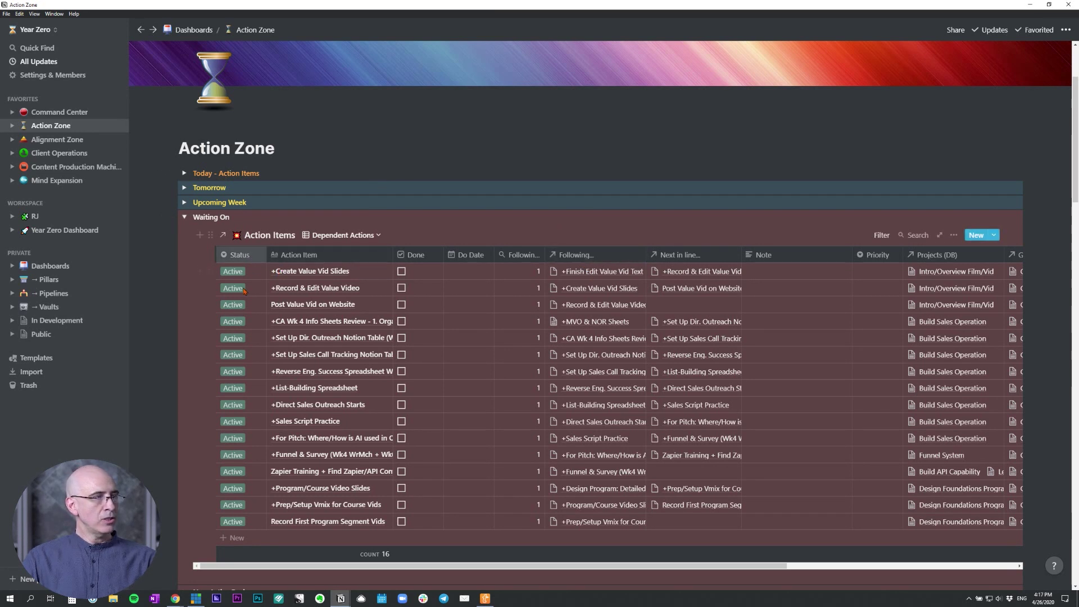
{"action": "left_click", "coordinate": [232, 272]}
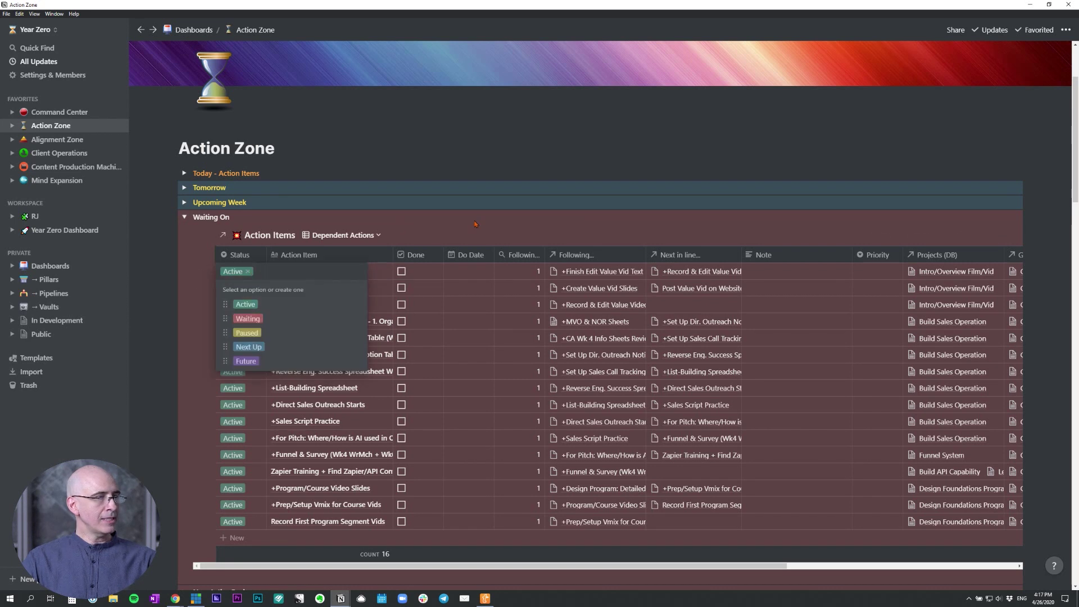
{"action": "key", "text": "Escape"}
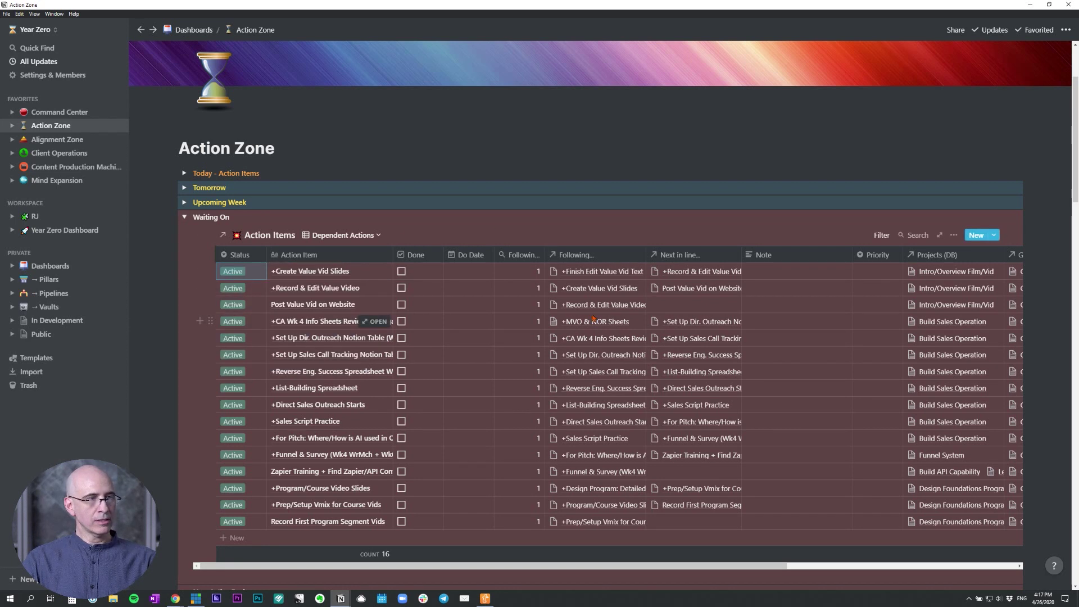
{"action": "left_click", "coordinate": [252, 272]}
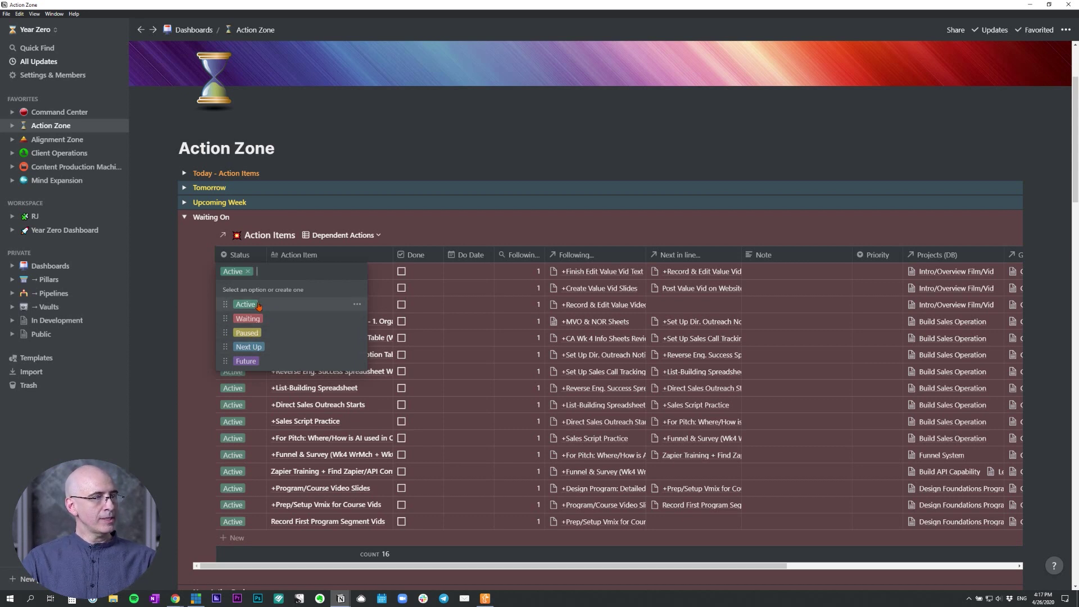
{"action": "left_click", "coordinate": [459, 215]}
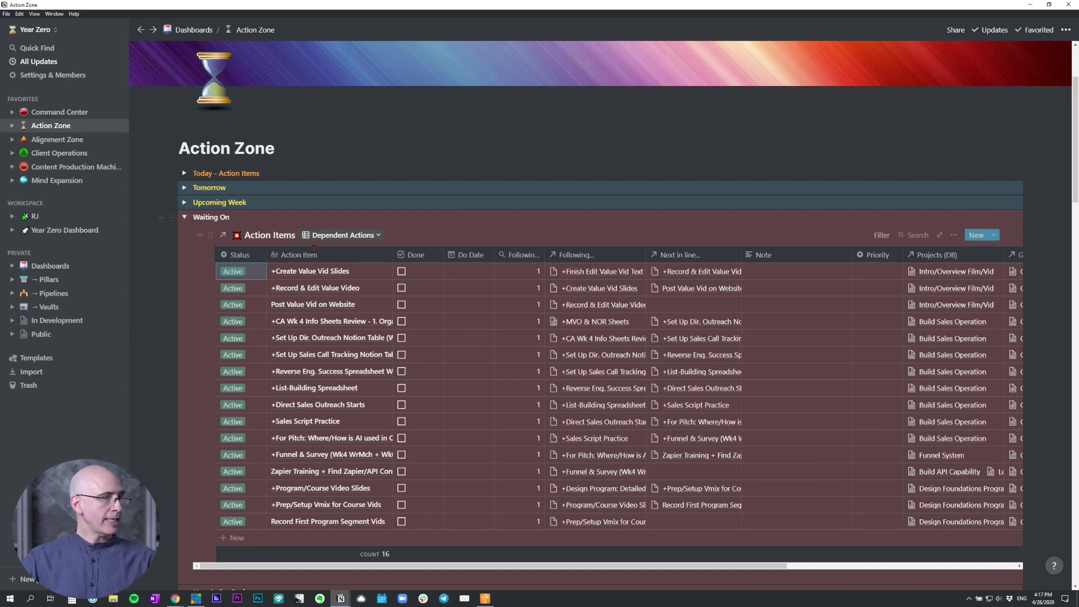
{"action": "key", "text": "Return"}
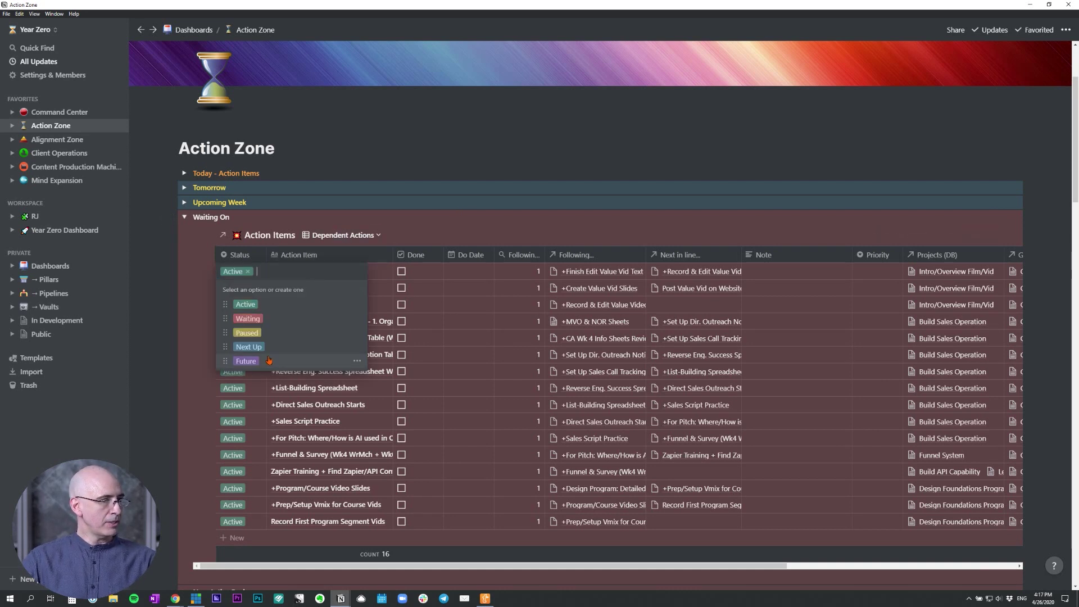
{"action": "key", "text": "Escape"}
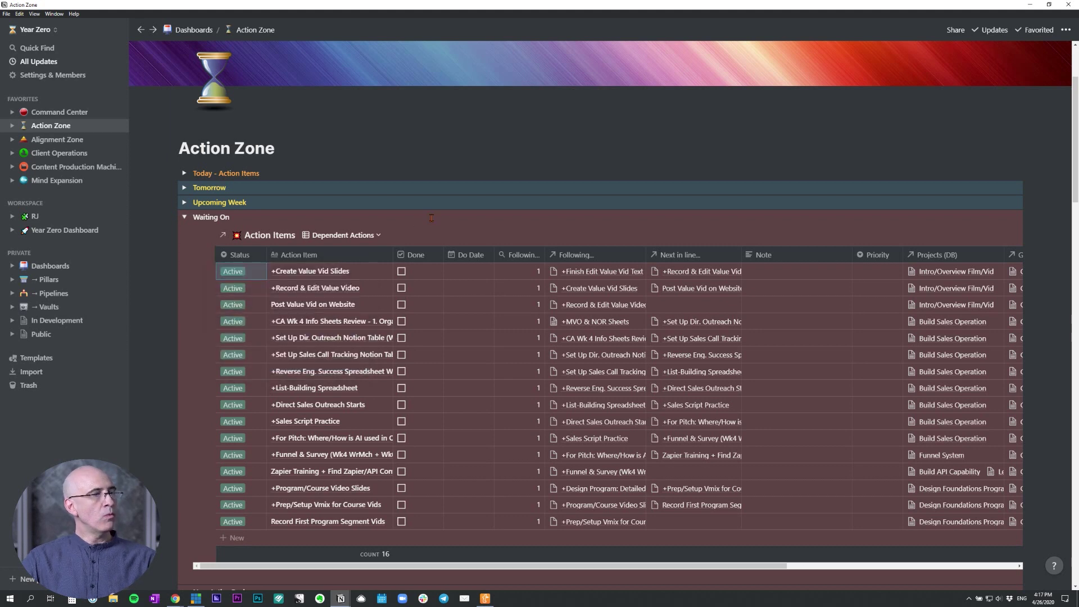
{"action": "left_click", "coordinate": [257, 274]}
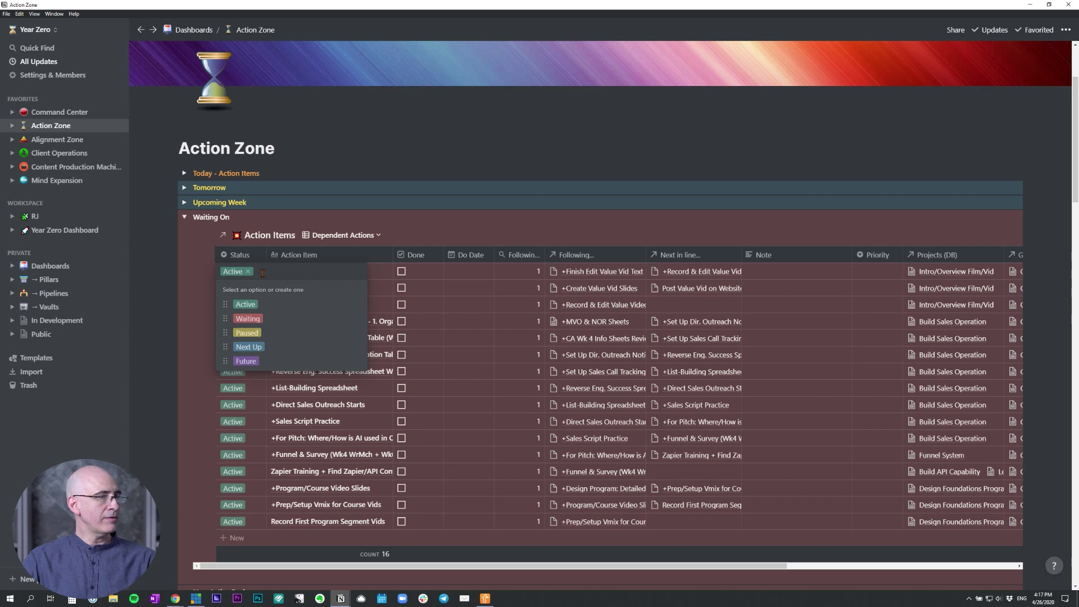
{"action": "left_click", "coordinate": [265, 304]}
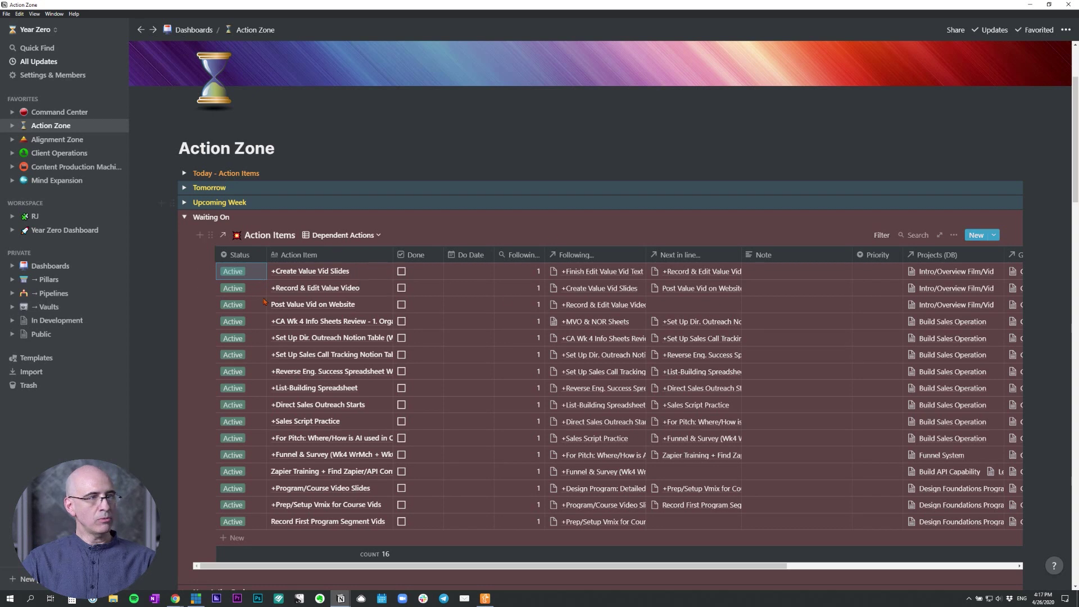
{"action": "left_click", "coordinate": [254, 275]}
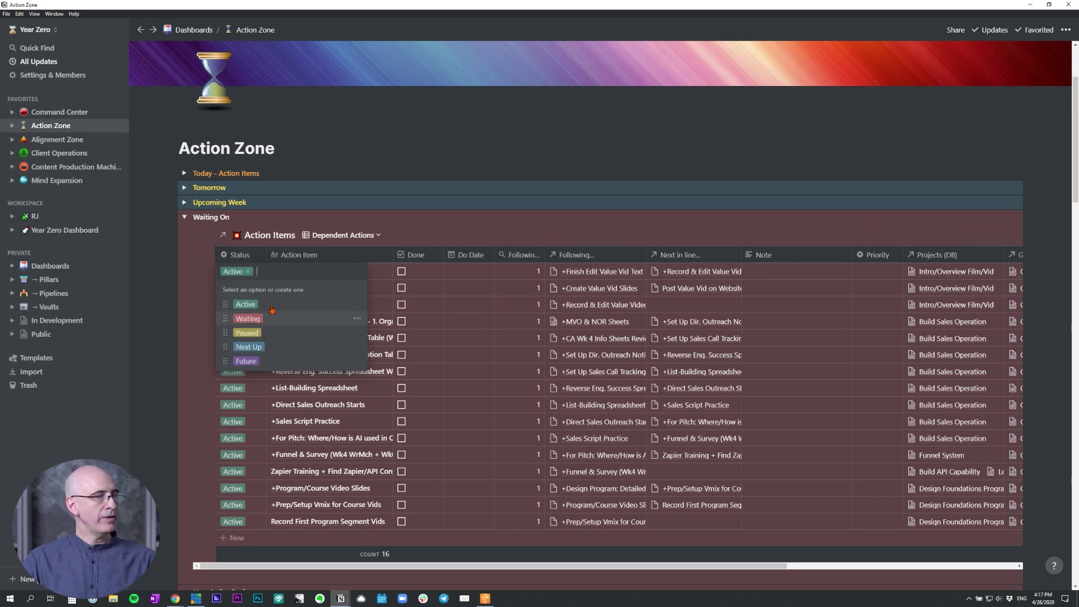
{"action": "left_click", "coordinate": [399, 223]}
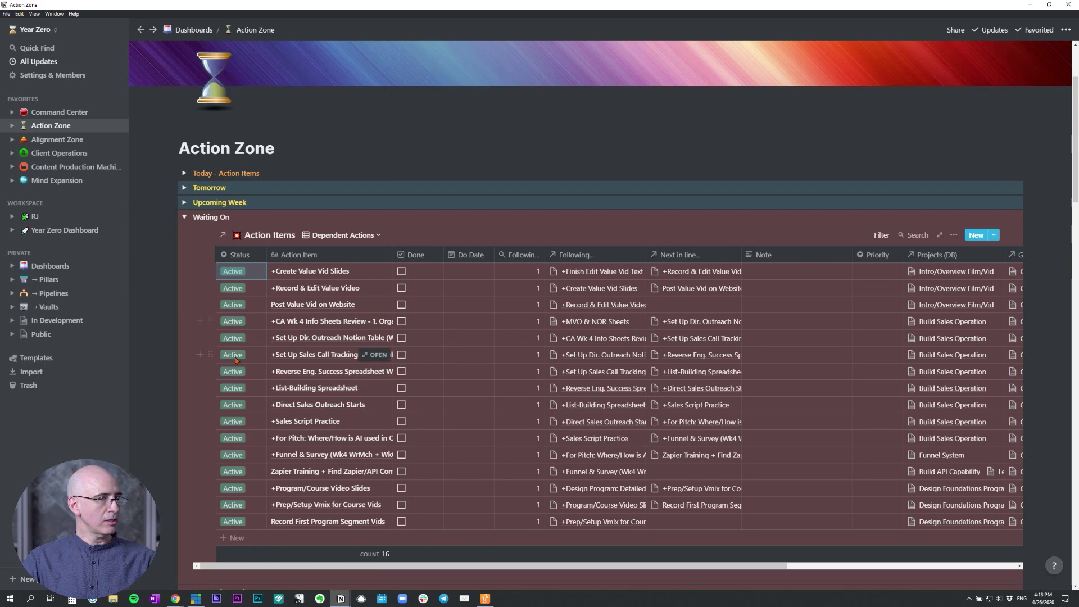
Verify the Do Date Calendar filters to Active, not-done tasks, then expand Non-Active Review.
{"action": "scroll", "coordinate": [715, 201], "scroll_direction": "down", "scroll_amount": 15}
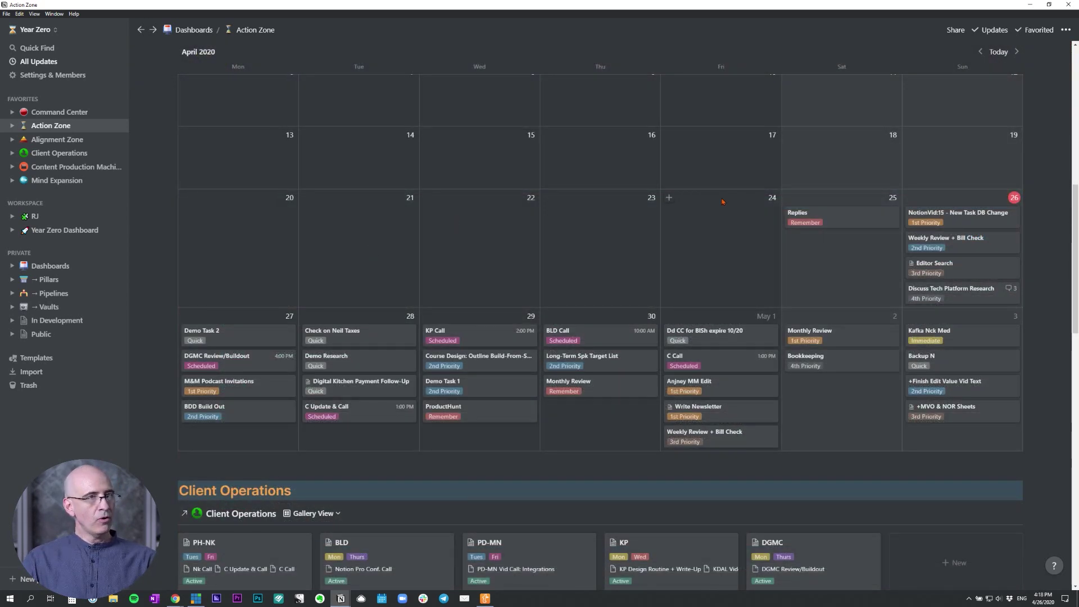
{"action": "scroll", "coordinate": [715, 200], "scroll_direction": "up", "scroll_amount": 3}
{"action": "left_click", "coordinate": [884, 83]}
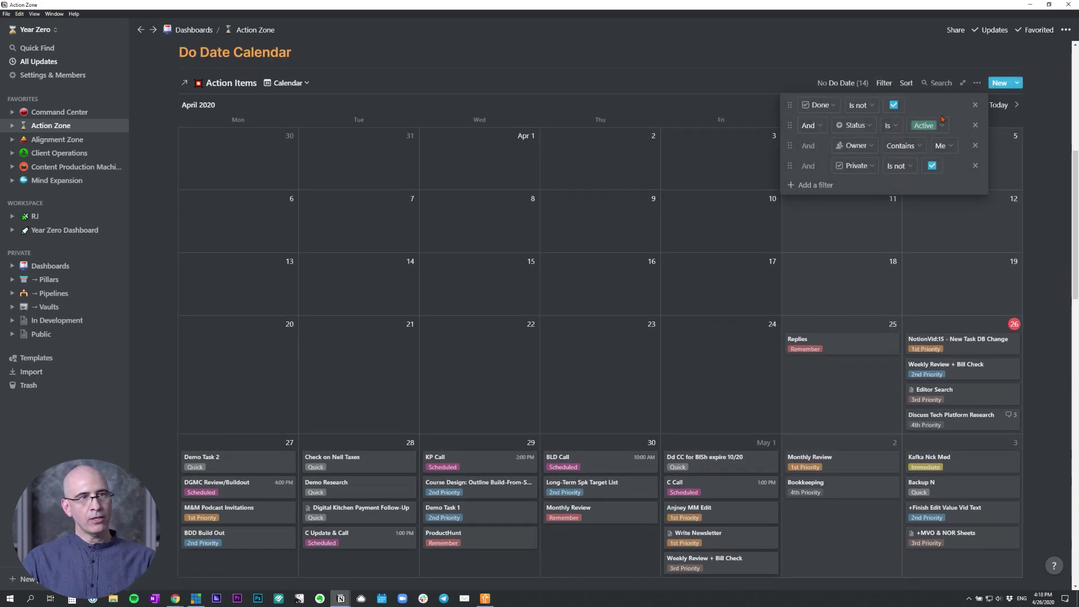
{"action": "key", "text": "Escape"}
{"action": "scroll", "coordinate": [199, 275], "scroll_direction": "up", "scroll_amount": 7}
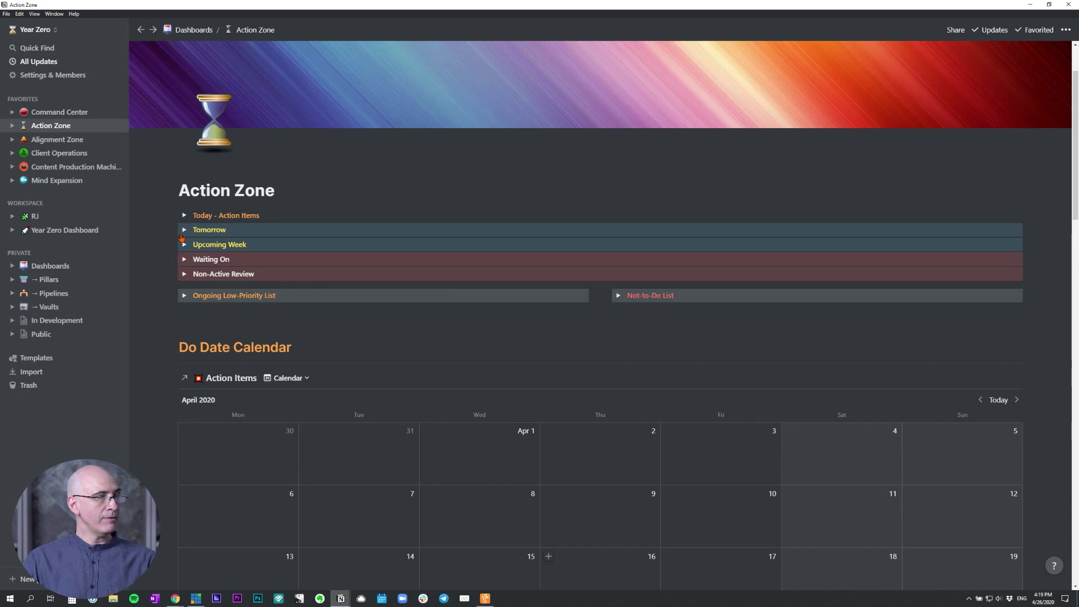
{"action": "left_click", "coordinate": [183, 275]}
Review the Non-Active Review table's filter rules for Paused, Next Up and Future tasks.
{"action": "scroll", "coordinate": [164, 267], "scroll_direction": "down", "scroll_amount": 3}
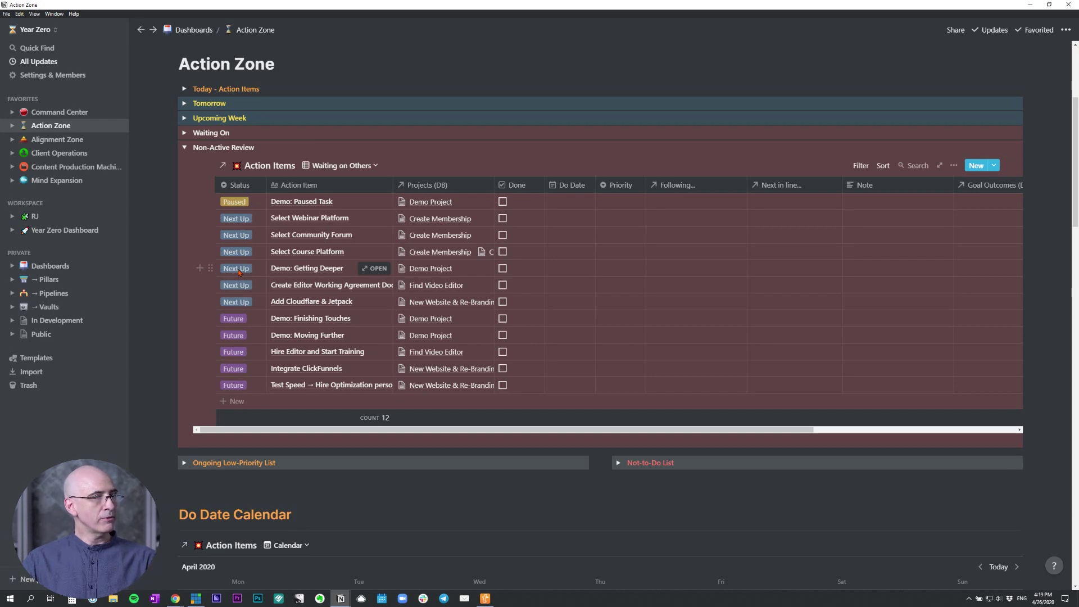
{"action": "left_click", "coordinate": [862, 165]}
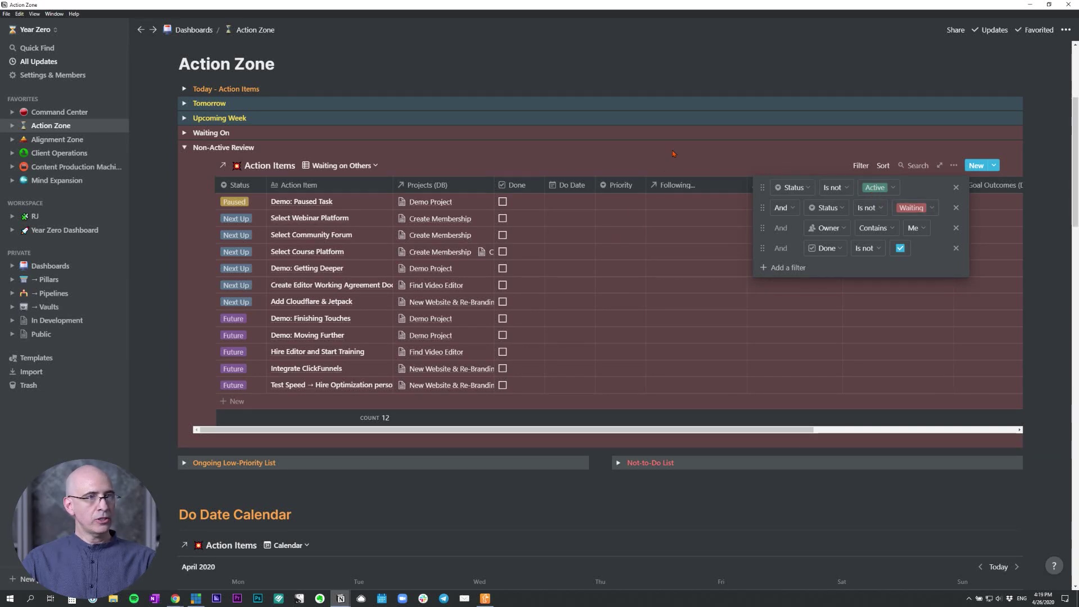
{"action": "left_click", "coordinate": [881, 169]}
Check the Non-Active Review sort: Status, then Projects (DB), both ascending.
{"action": "left_click", "coordinate": [882, 169]}
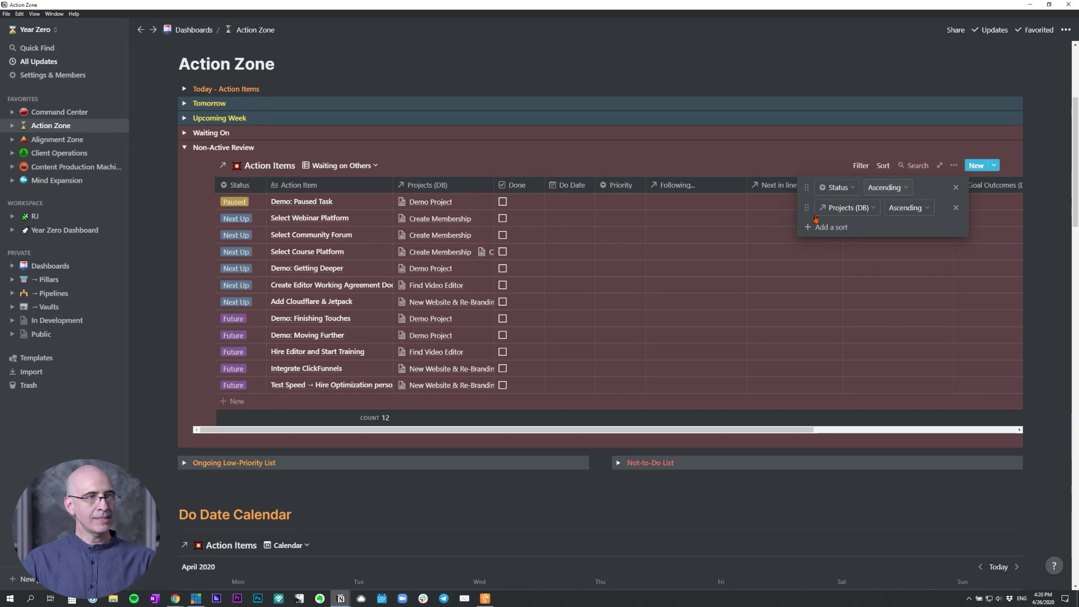
{"action": "left_click", "coordinate": [506, 153]}
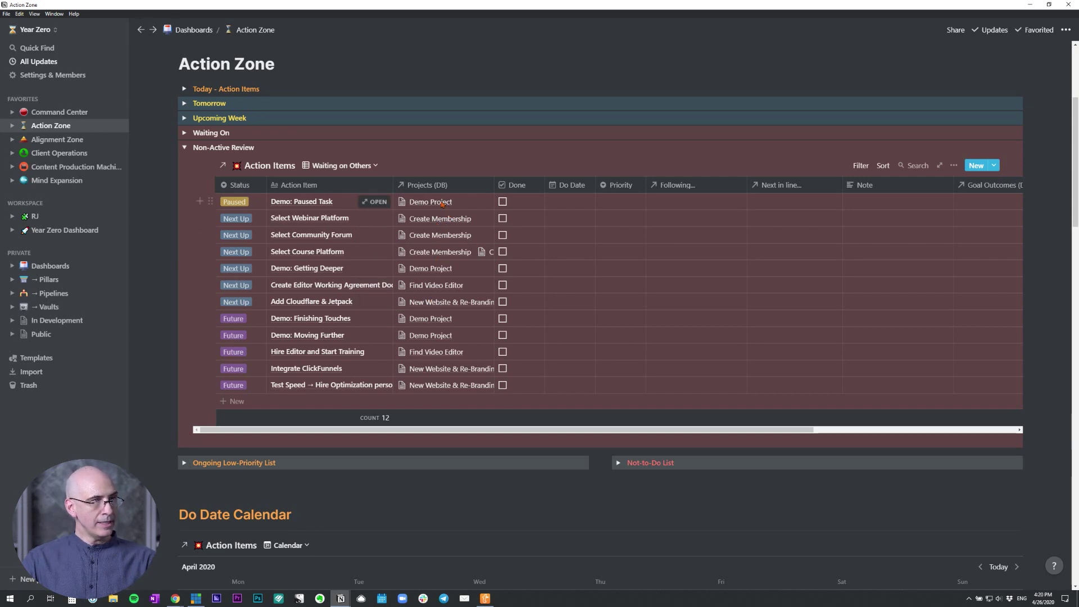
Open Demo Project, the Paused task's linked project, as a full page, then return to Action Zone.
{"action": "left_click", "coordinate": [442, 203]}
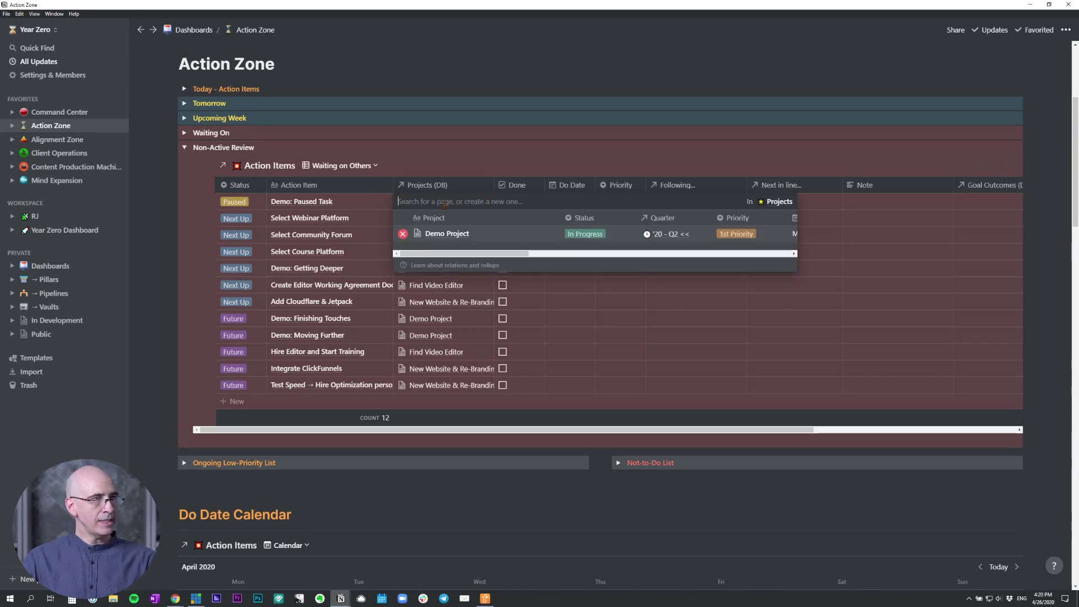
{"action": "left_click", "coordinate": [439, 235]}
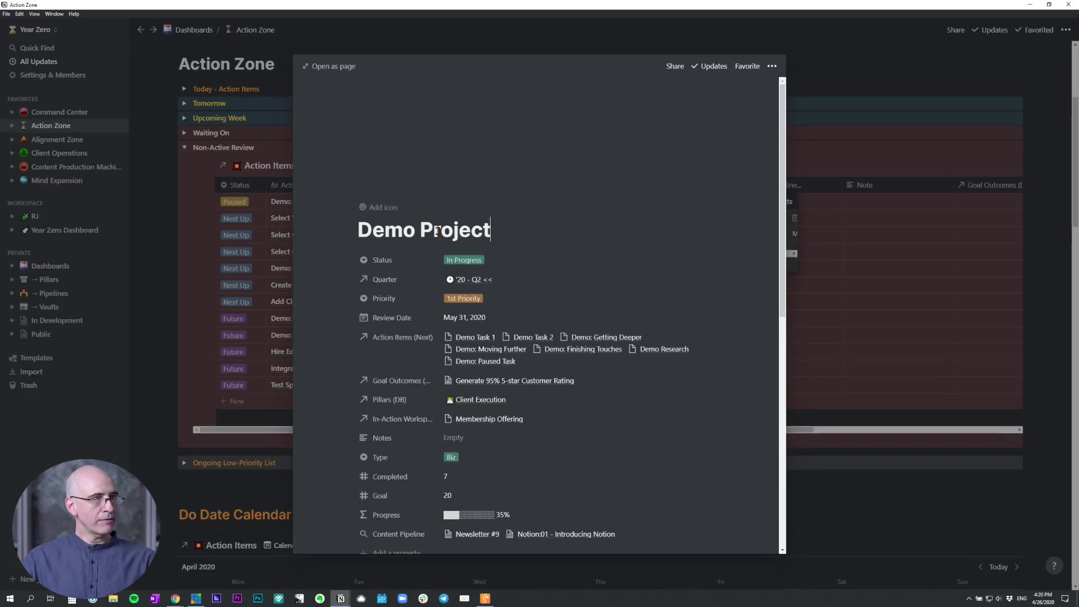
{"action": "scroll", "coordinate": [559, 277], "scroll_direction": "down", "scroll_amount": 3}
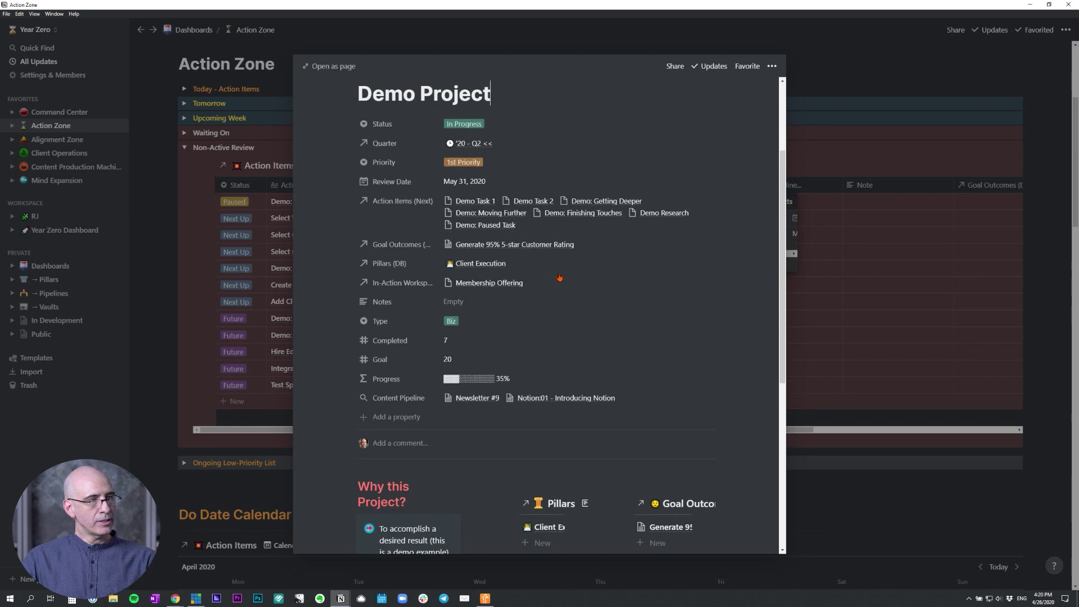
{"action": "scroll", "coordinate": [559, 276], "scroll_direction": "down", "scroll_amount": 5}
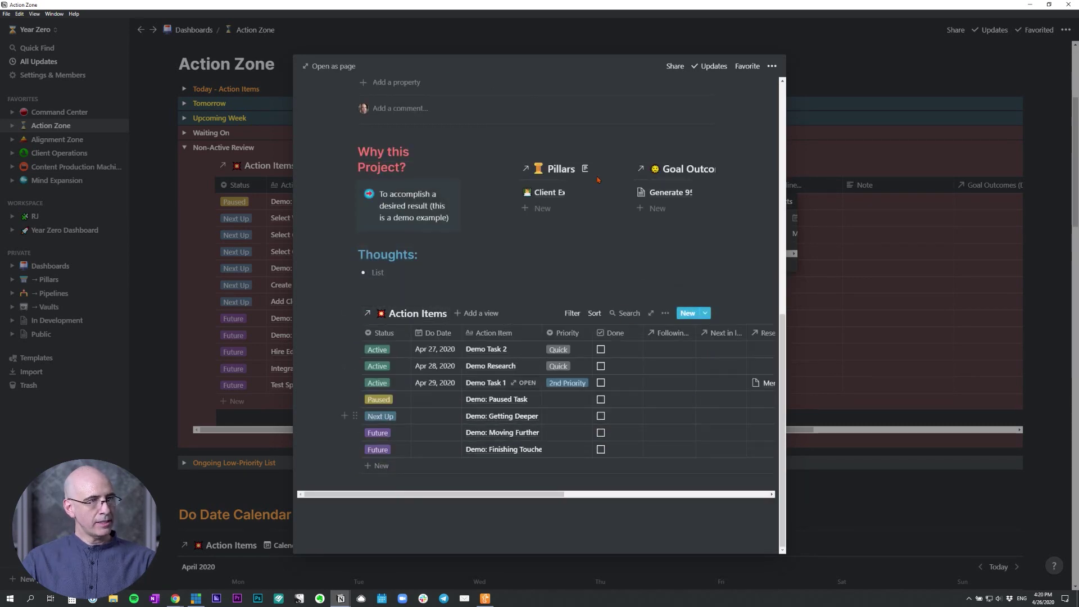
{"action": "left_click", "coordinate": [326, 66]}
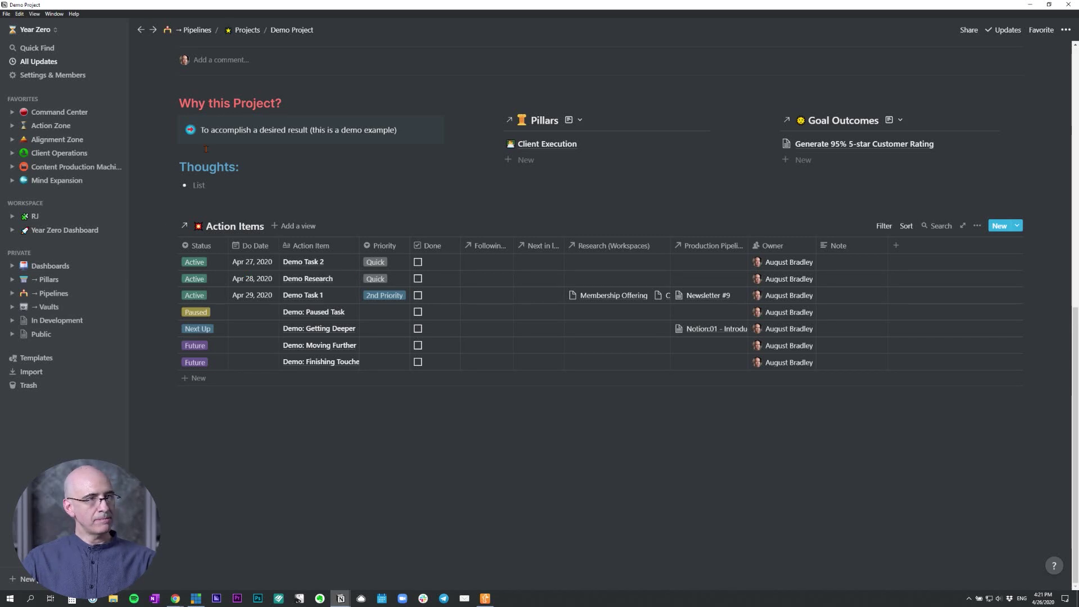
{"action": "key", "text": "ctrl+["}
Close the Demo Project preview and collapse the Non-Active Review toggle in Action Zone.
{"action": "left_click", "coordinate": [188, 150]}
{"action": "left_click", "coordinate": [186, 148]}
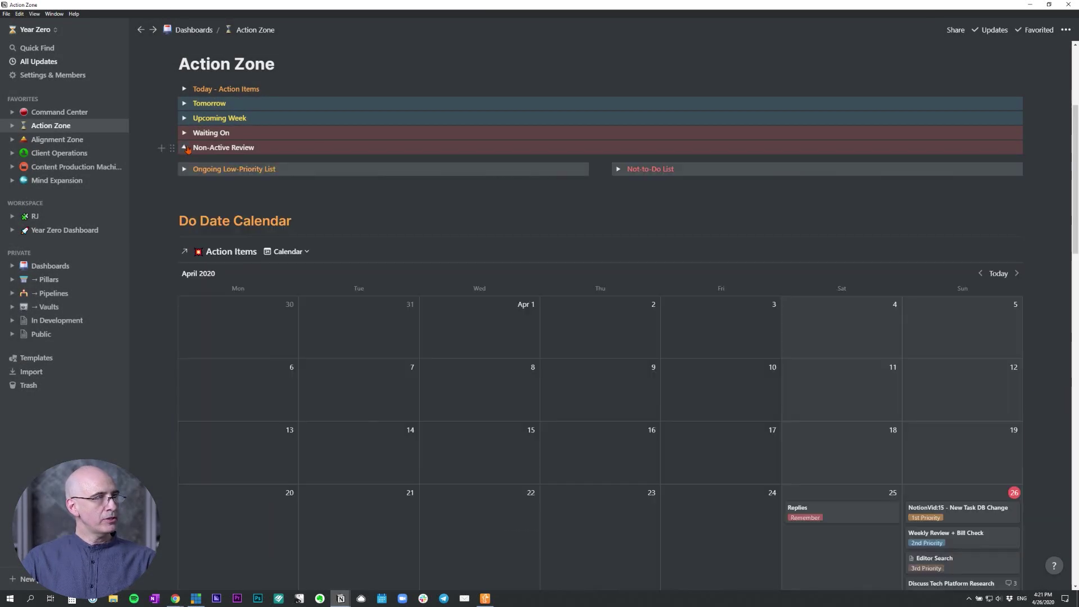